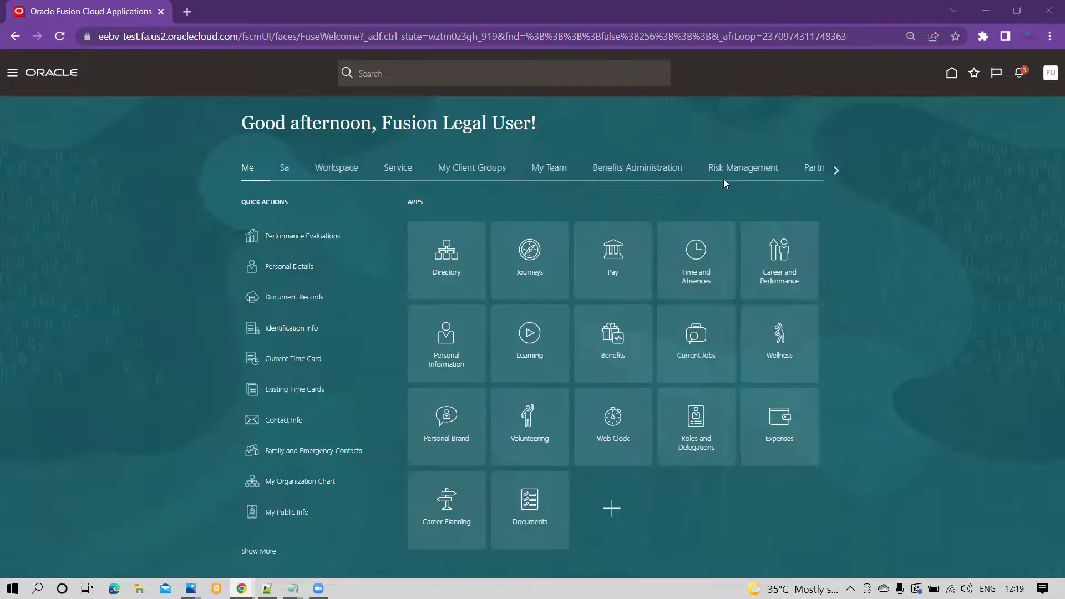
- Go to Setup and Maintenance and search all setup tasks for Manage%value%Set%
left_click(1050, 73)
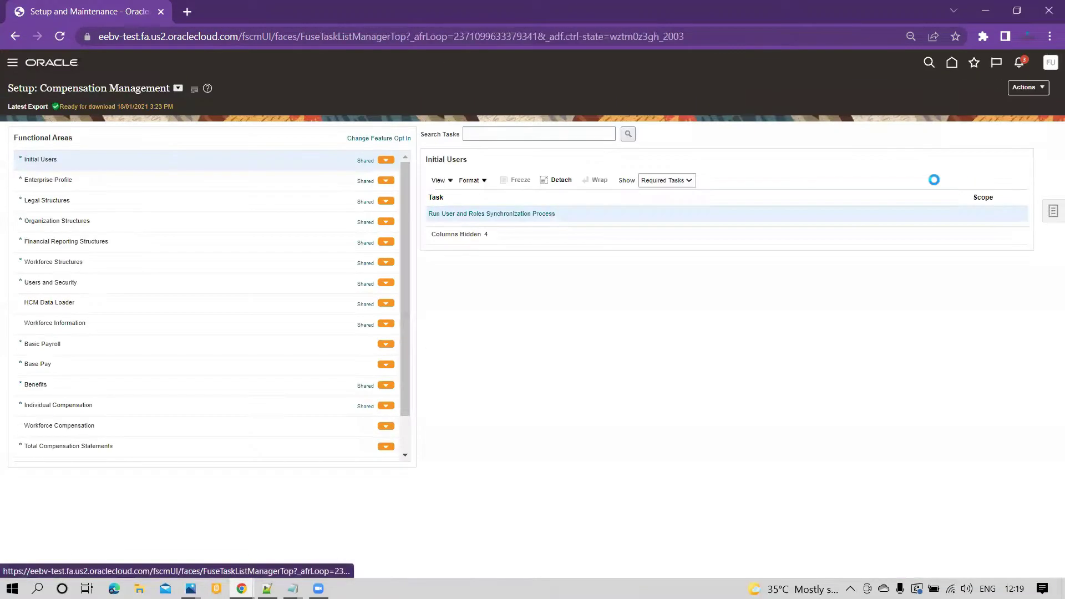
left_click(904, 212)
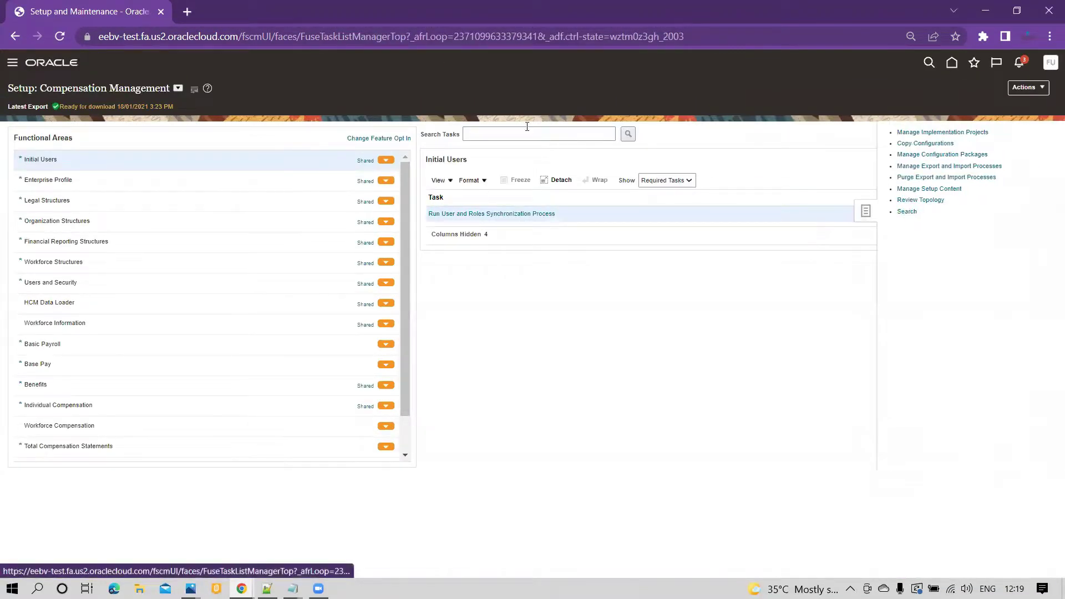
left_click(313, 125)
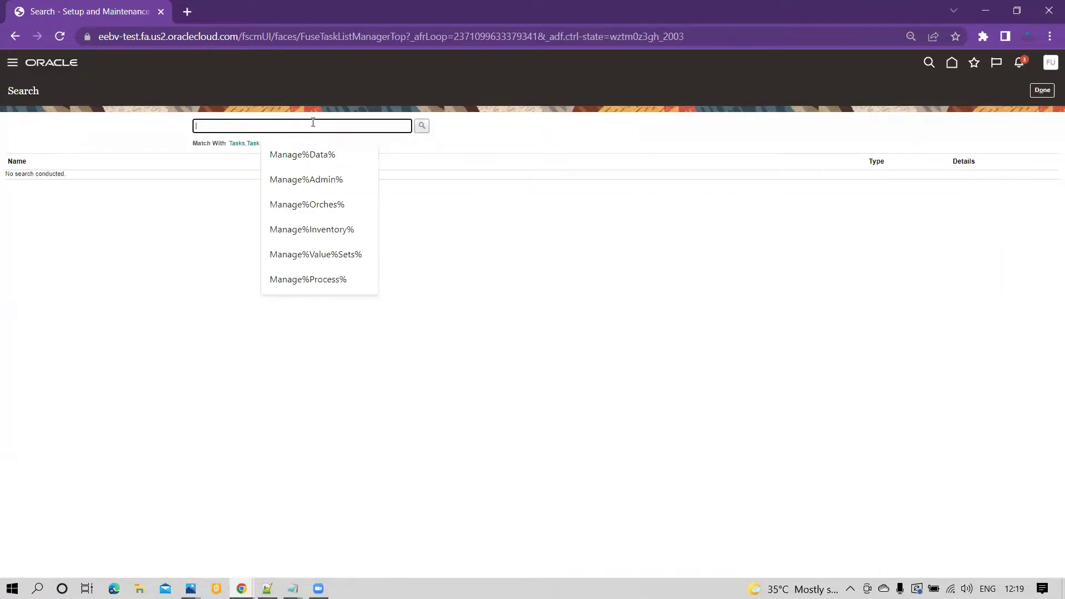
type("Manage")
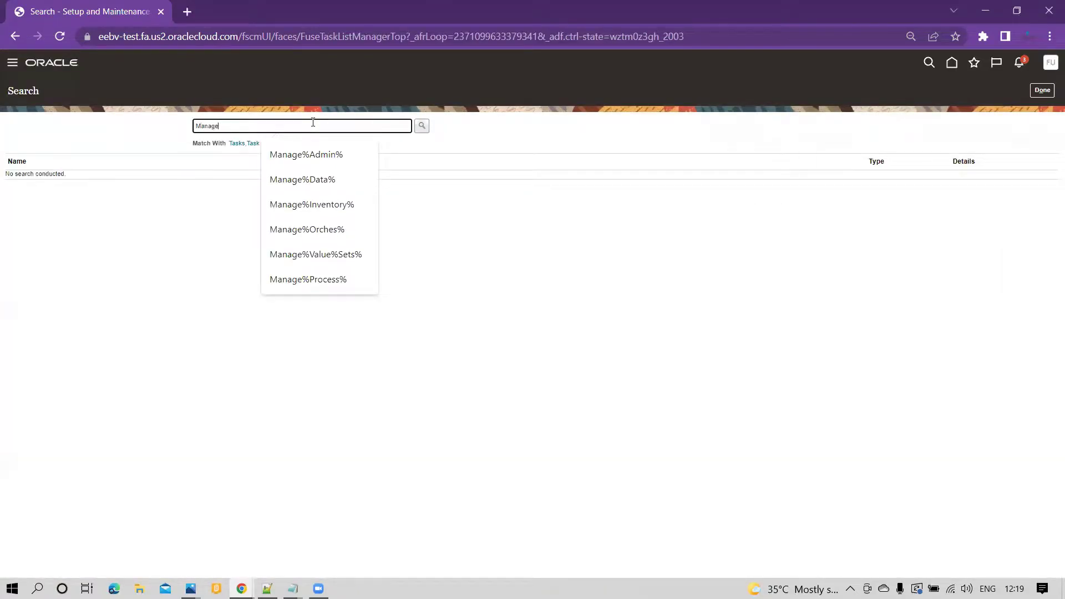
type("%values%")
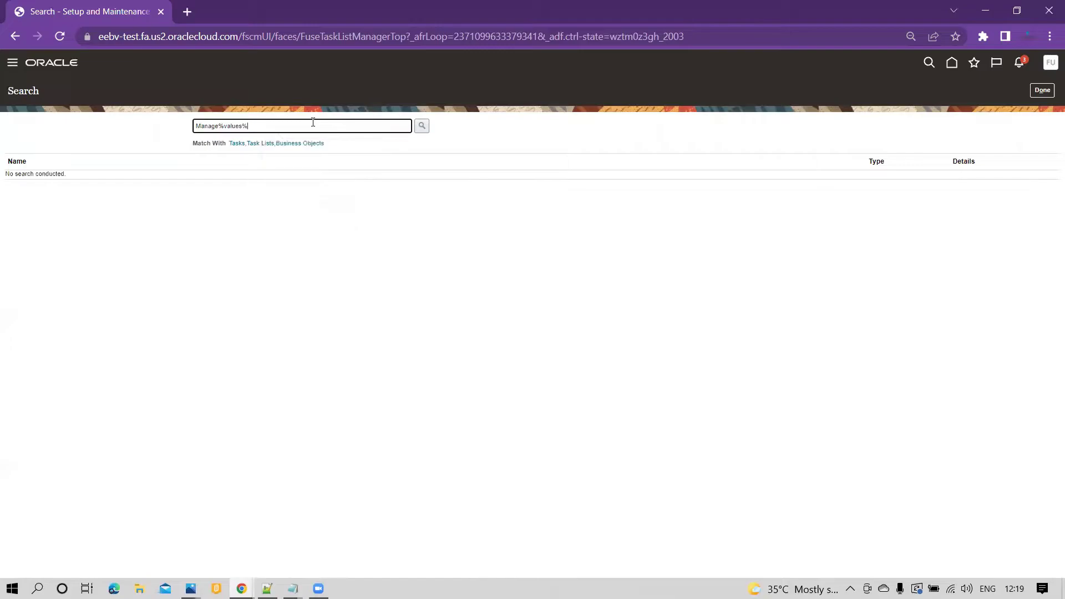
type("Set%")
key("Return")
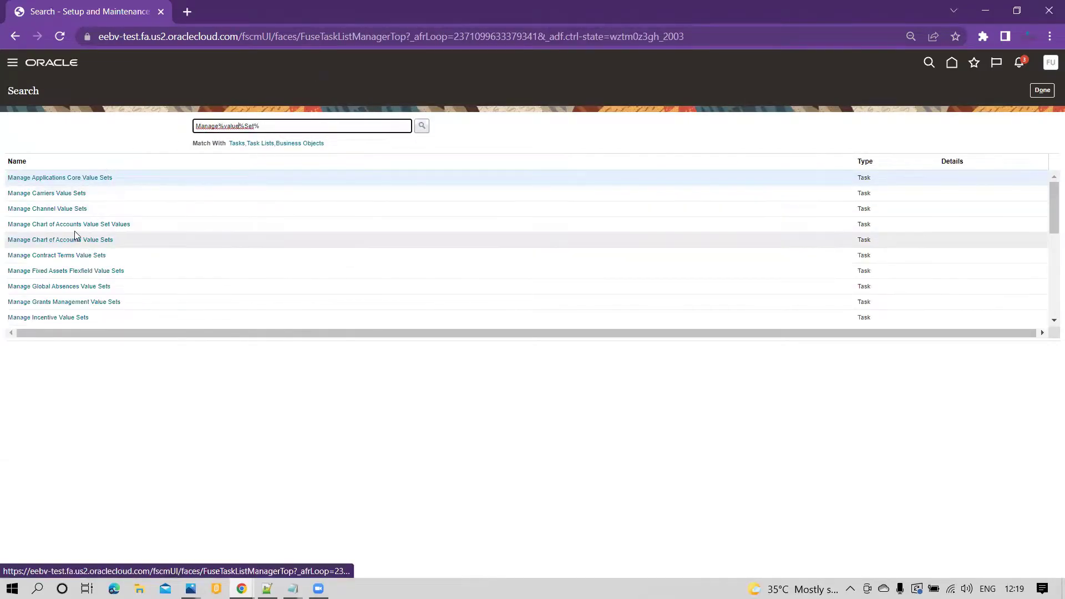
- Open the Manage Value Sets task from the search results
scroll(66, 256, "down", 3)
scroll(67, 256, "down", 8)
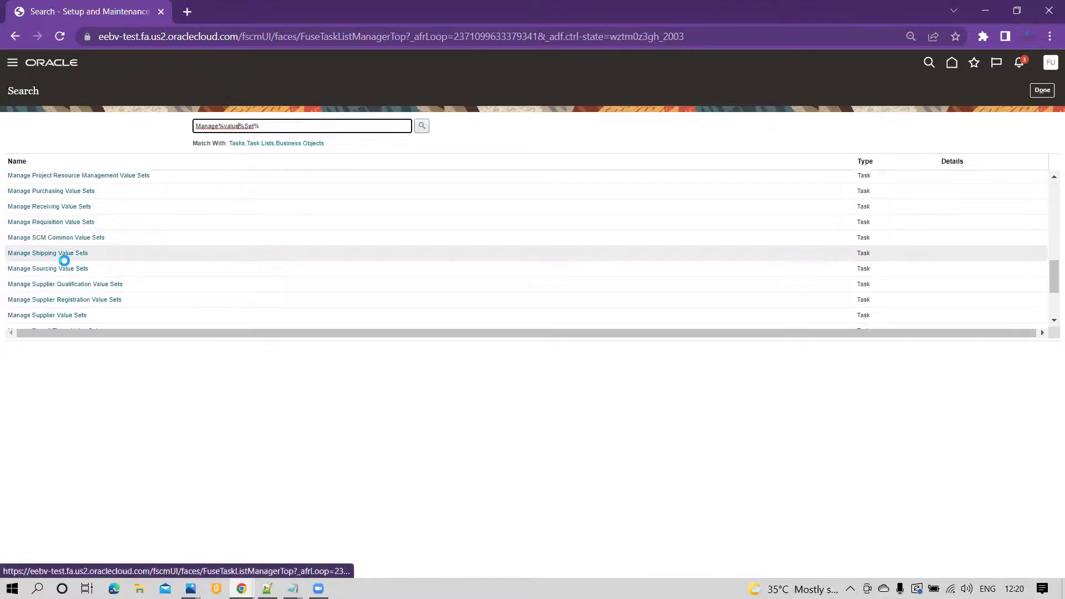
left_click(37, 258)
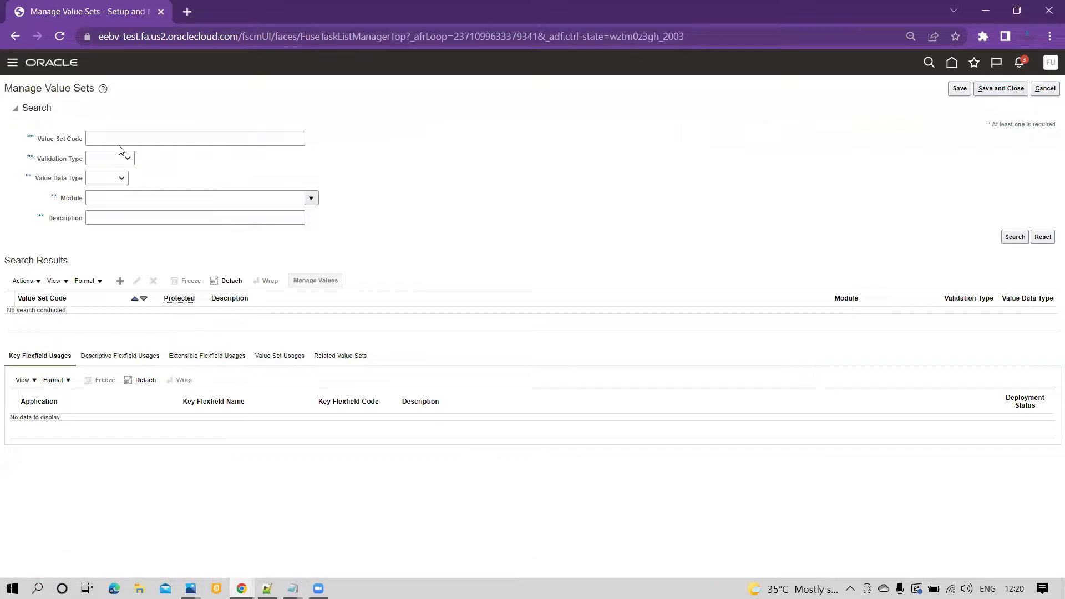
- Find the value set with code Independent1 and list all of its existing values
left_click(126, 140)
type("I")
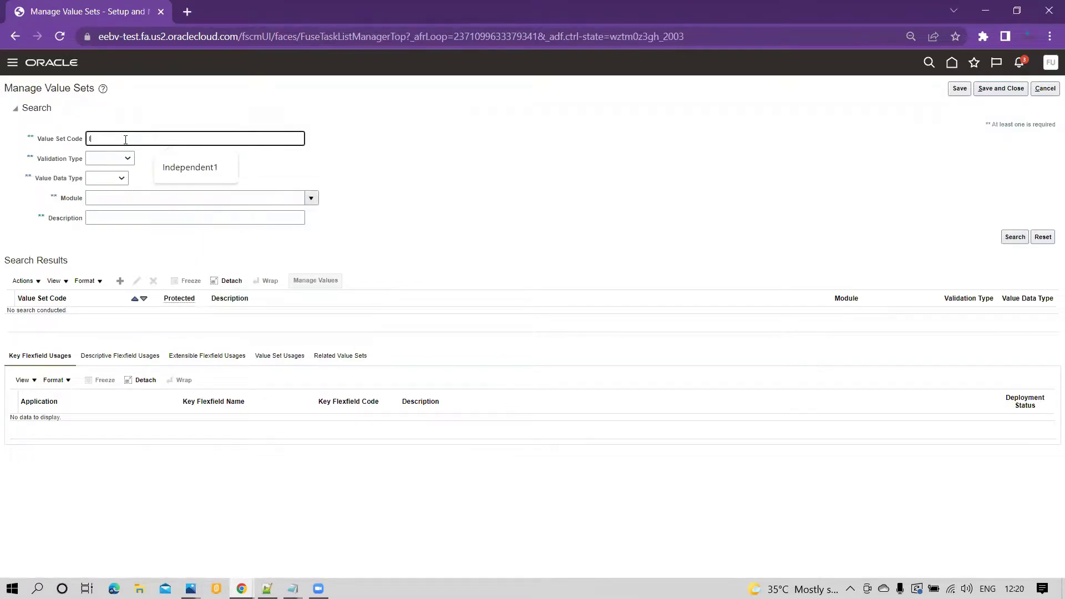
type("ndependen")
key("Down")
key("Return")
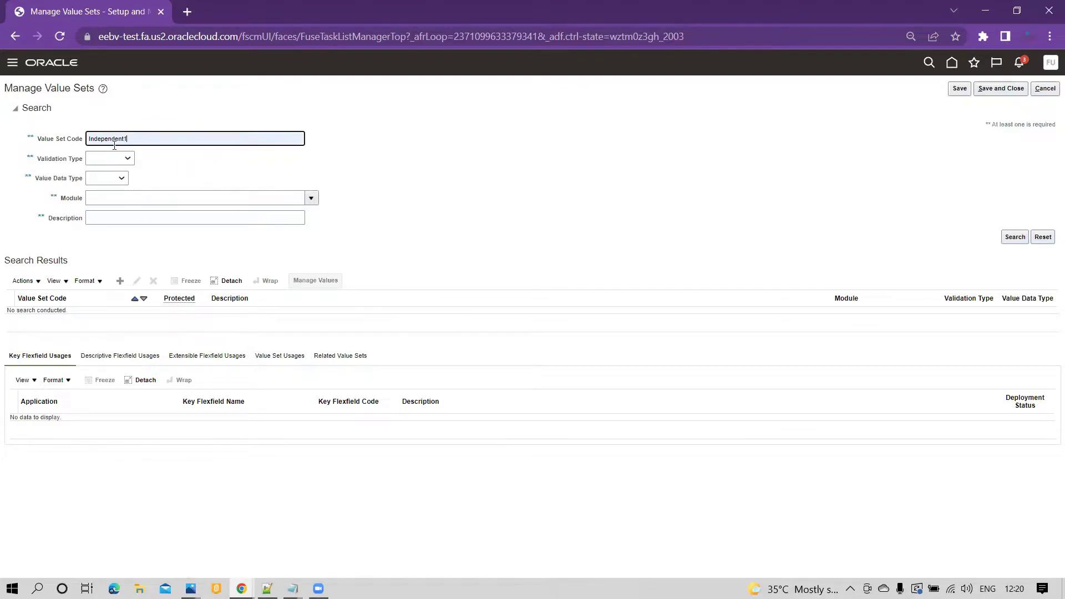
left_click(1014, 237)
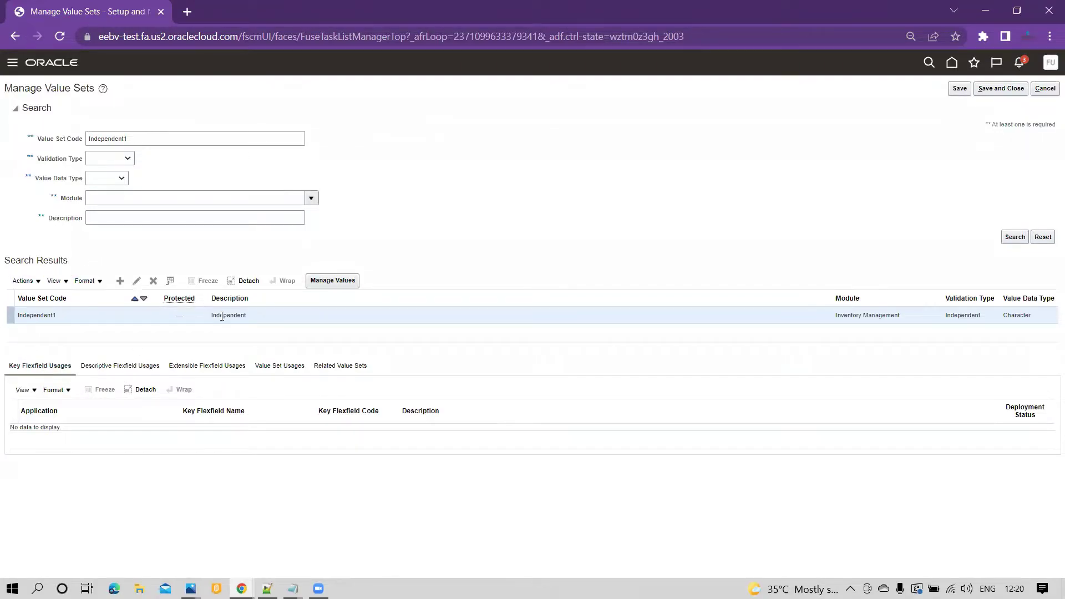
left_click(338, 284)
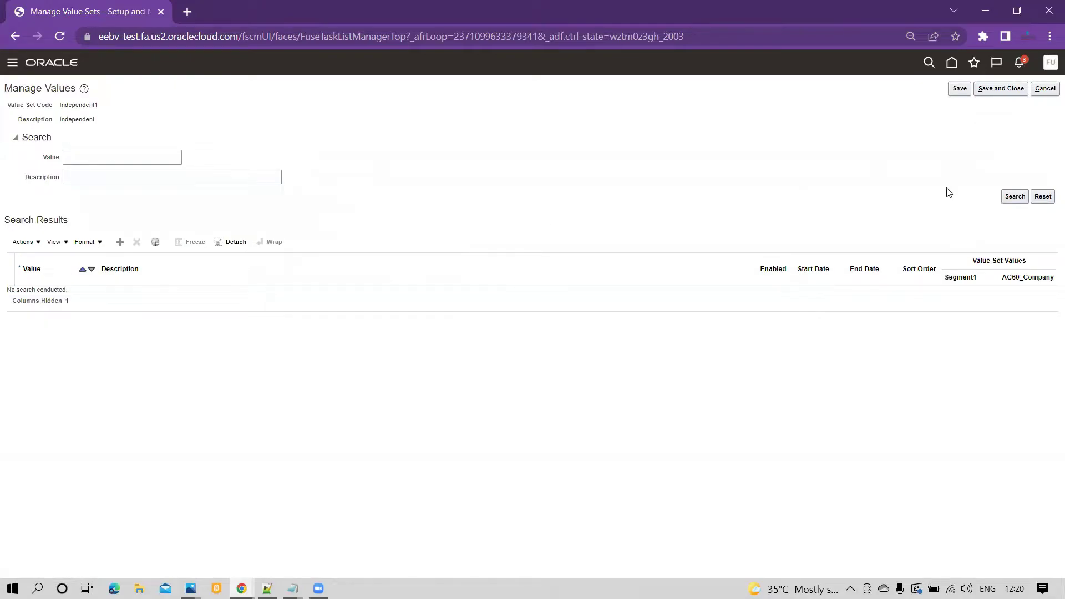
left_click(1013, 198)
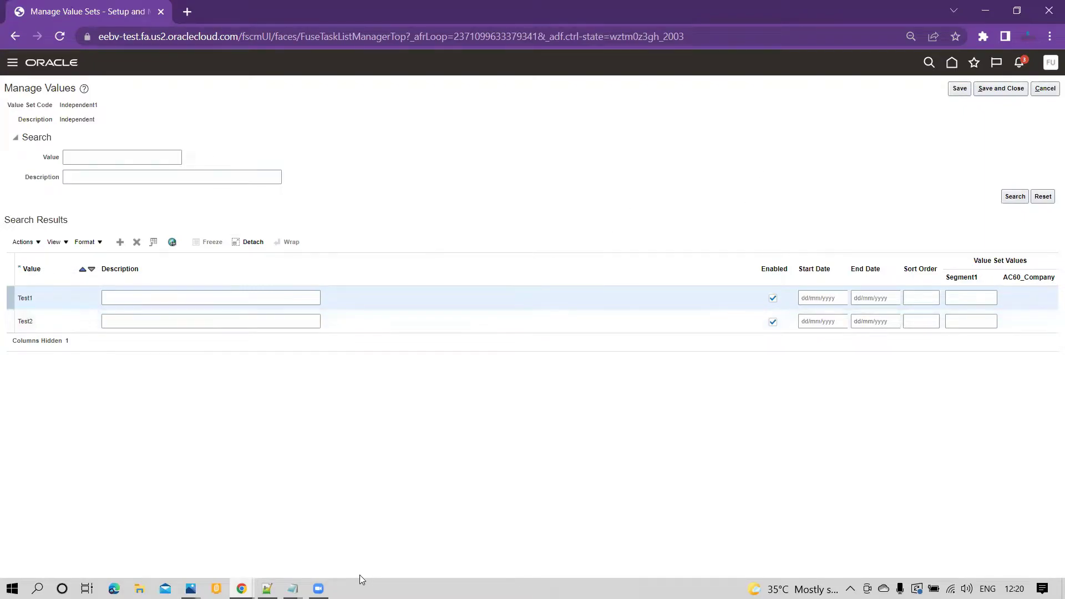
- Switch to the Independent file in Notepad and review its header attributes ValueSetCode, Value and EnabledFlag
mouse_move(292, 588)
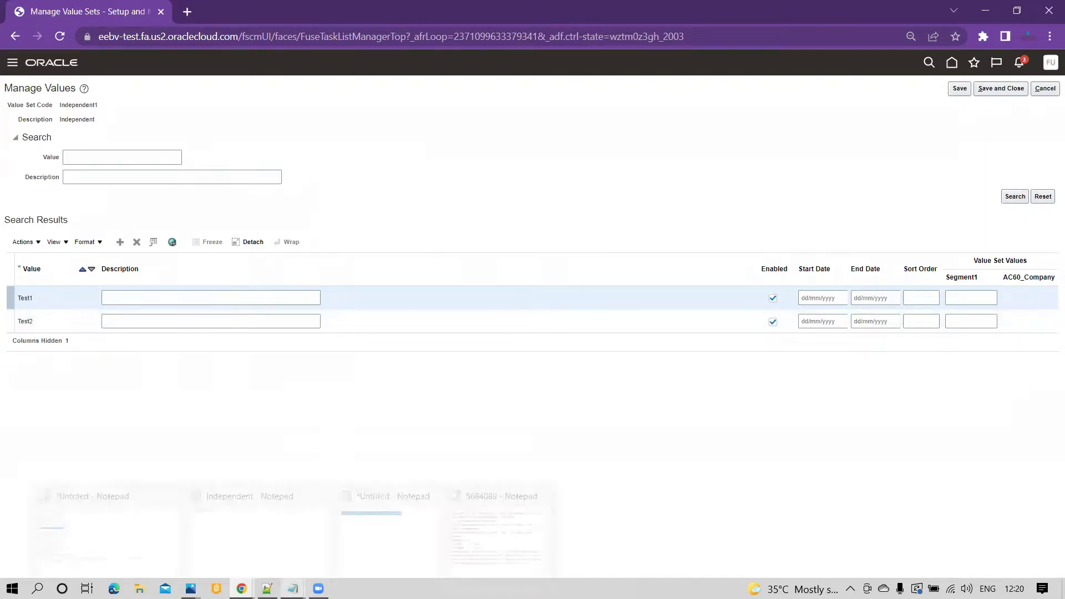
left_click(304, 534)
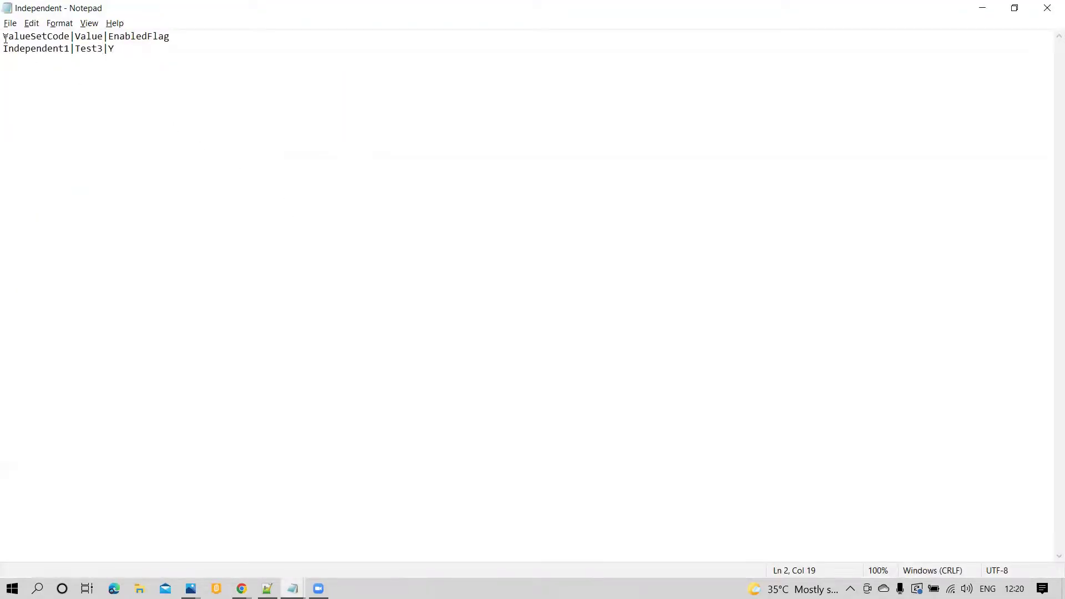
left_click_drag(4, 37, 175, 40)
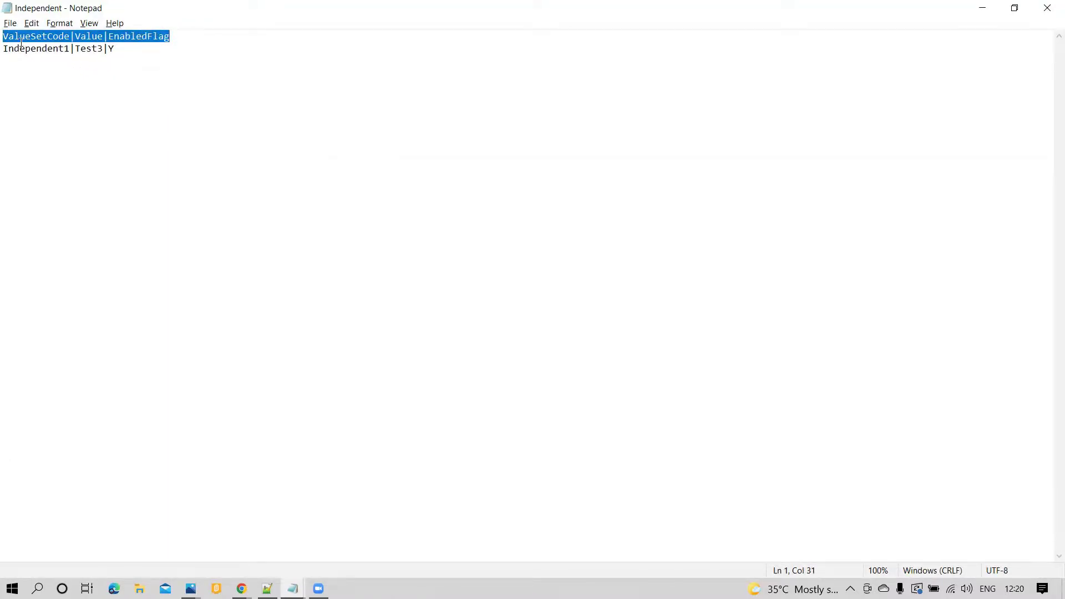
left_click_drag(5, 36, 69, 36)
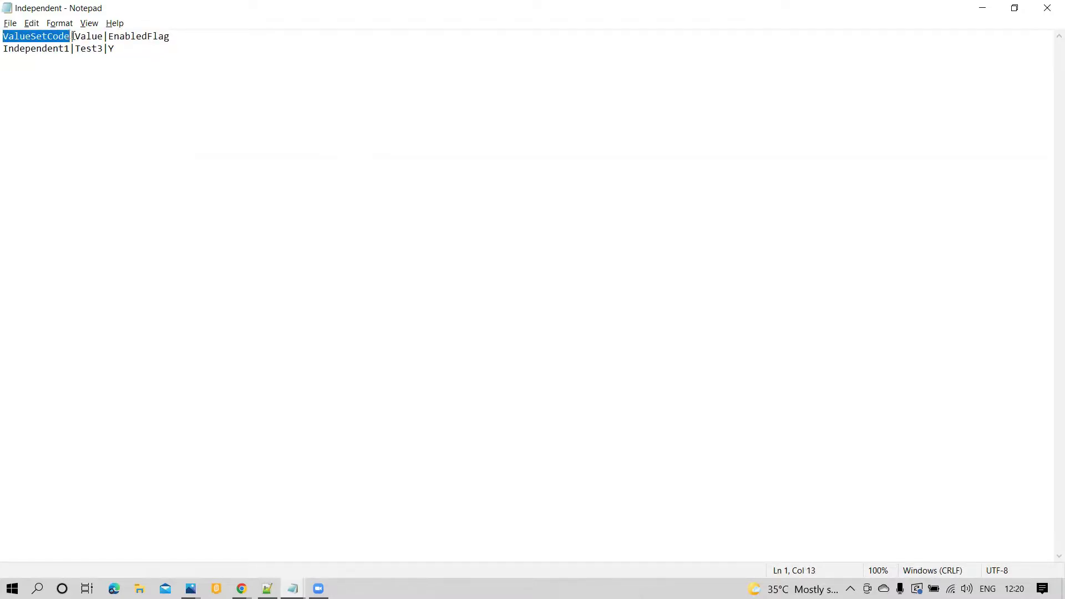
left_click_drag(75, 36, 169, 36)
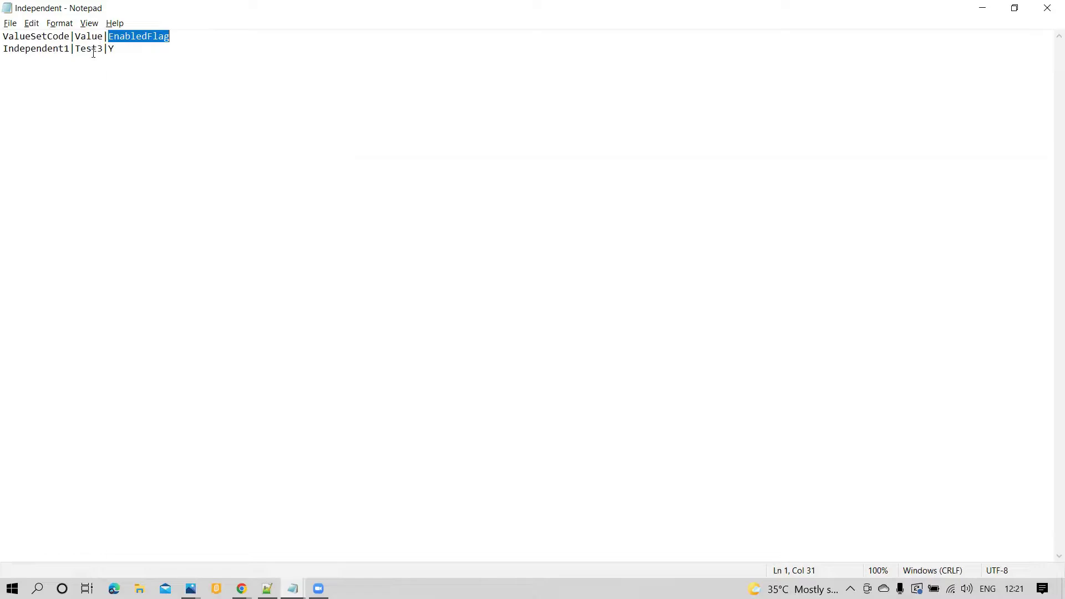
- Add the row Independent1|Test4|Y below the Test3 row and save the file
left_click(130, 53)
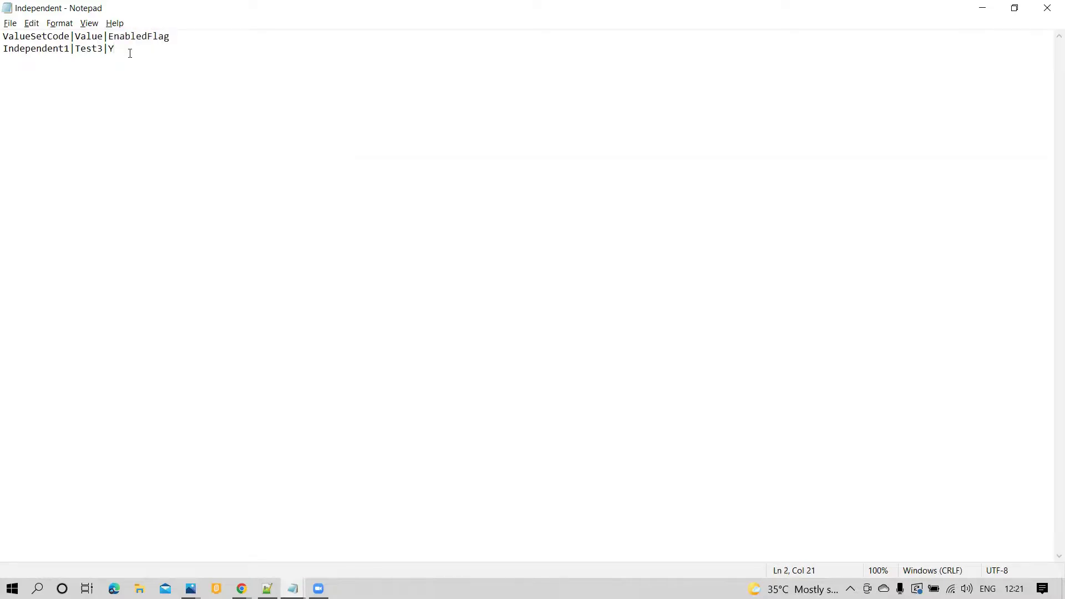
key("Return")
type("Independent")
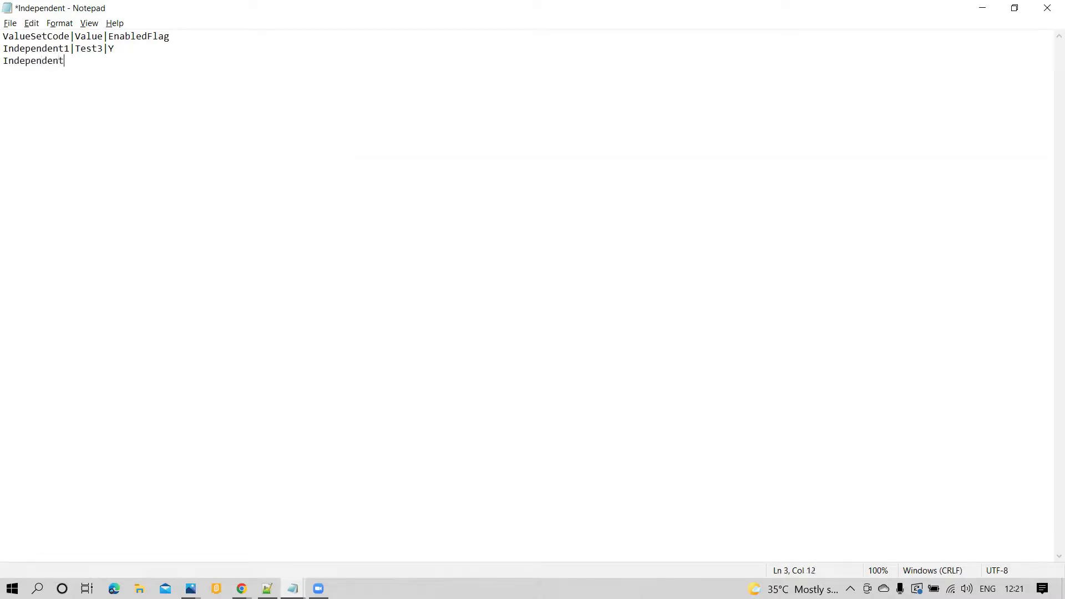
type("1|Test4|Y")
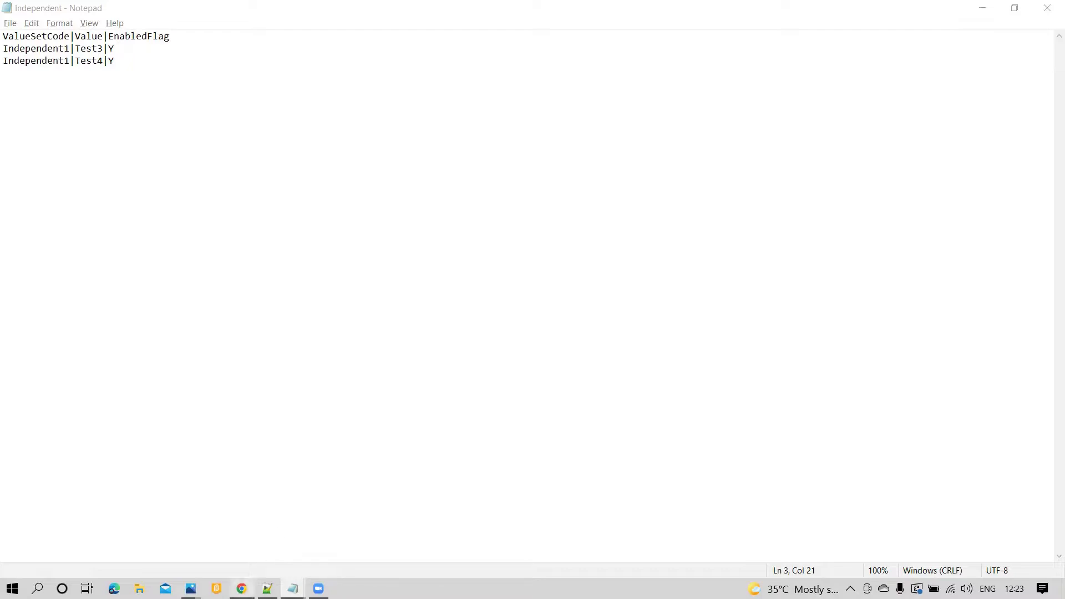
- Switch back to Oracle Fusion in Chrome, return to the home page and open File Import and Export under Tools
mouse_move(242, 588)
left_click(261, 537)
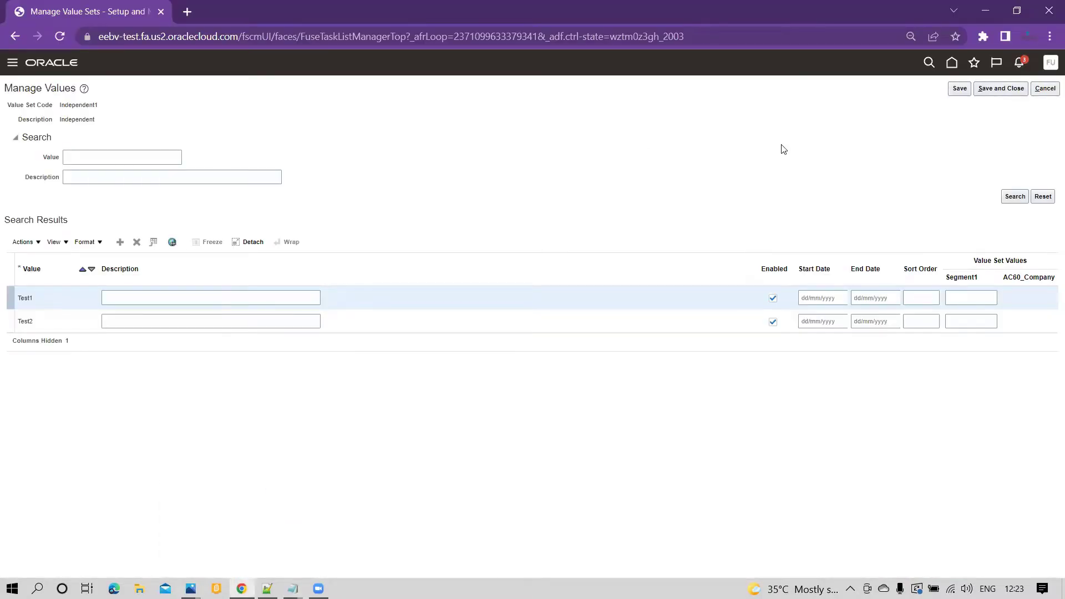
left_click(952, 62)
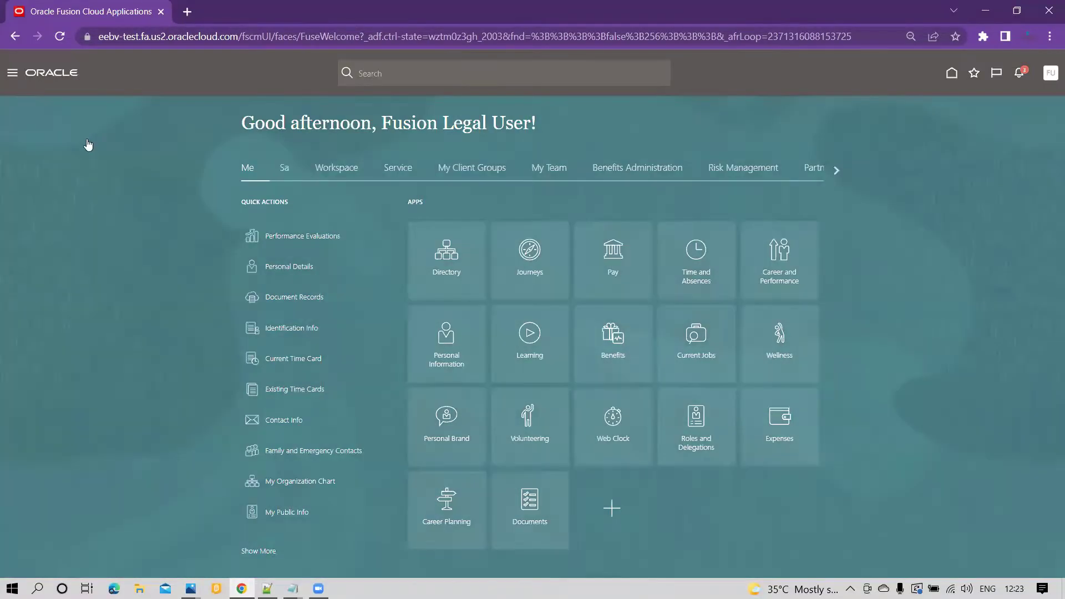
left_click(12, 72)
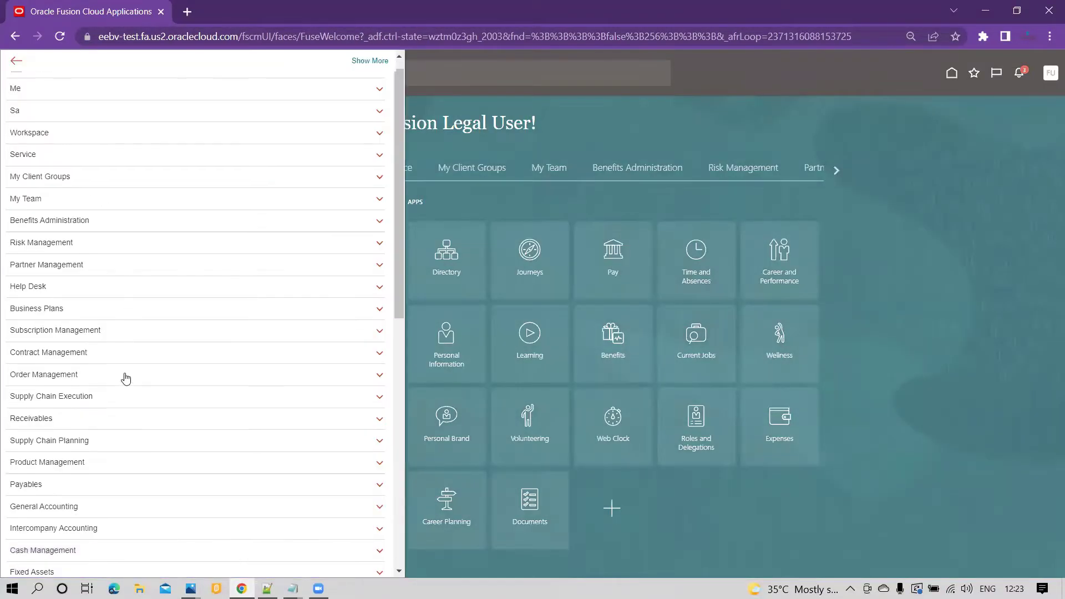
scroll(126, 378, "down", 5)
left_click(93, 461)
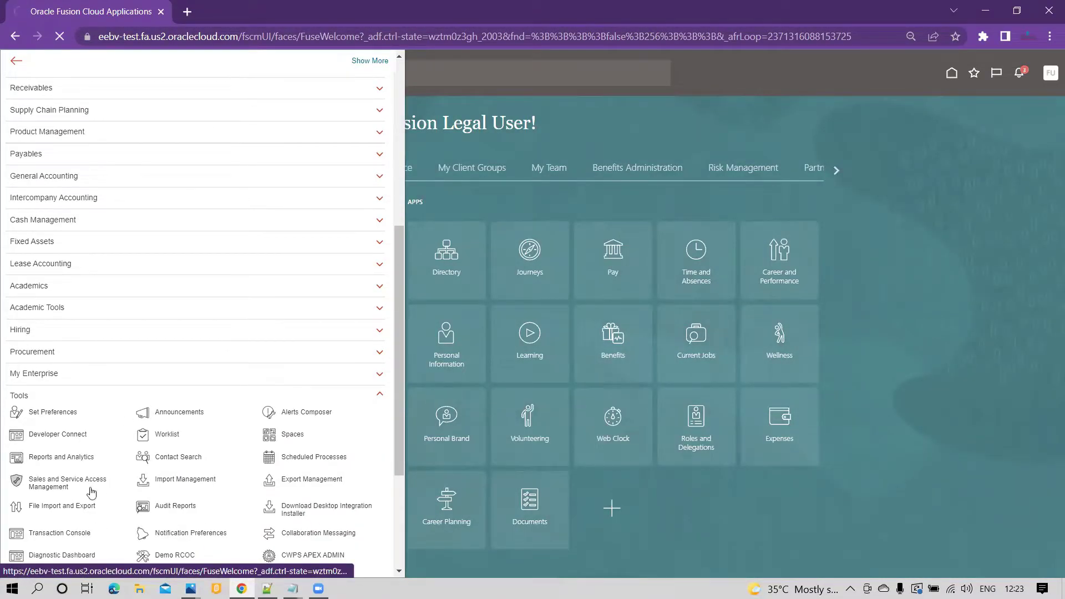
left_click(55, 511)
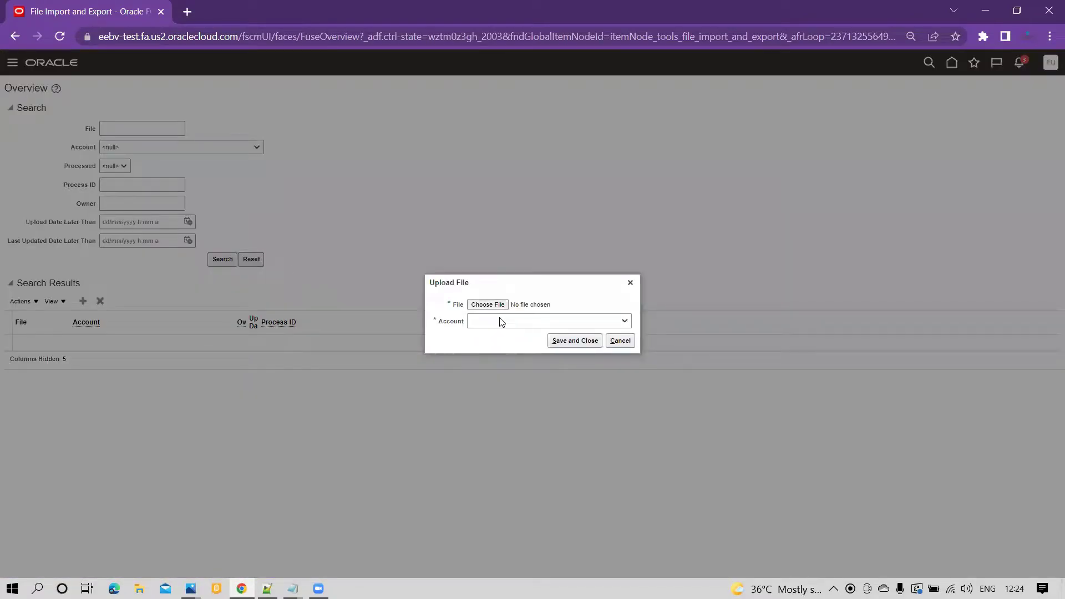
- Upload Independent.csv from the Fusion folder to the account setup/functionalSetupManager/import
left_click(497, 305)
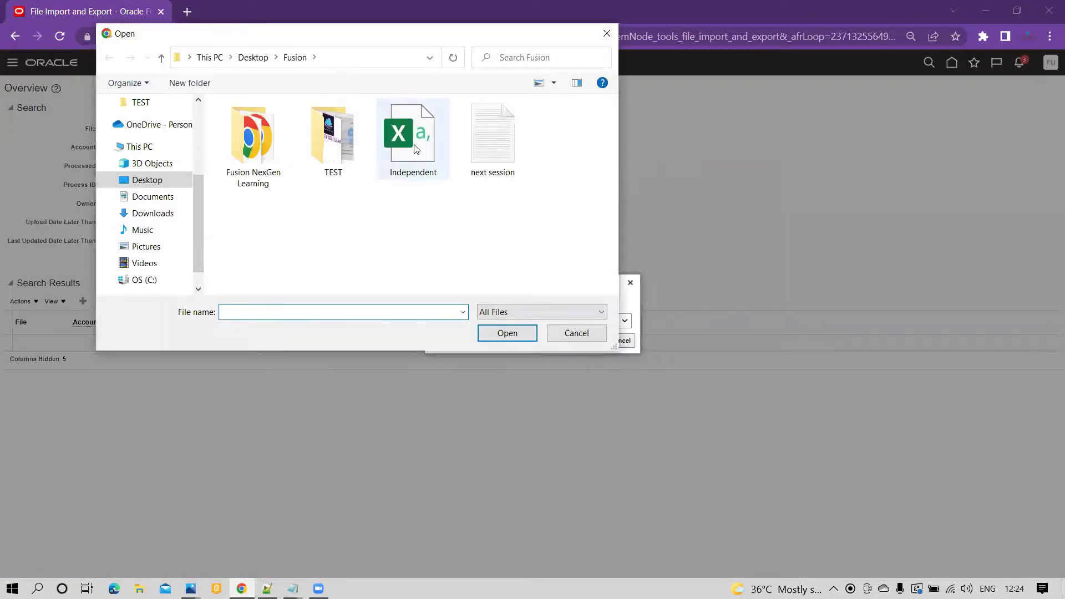
left_click(416, 149)
left_click(504, 335)
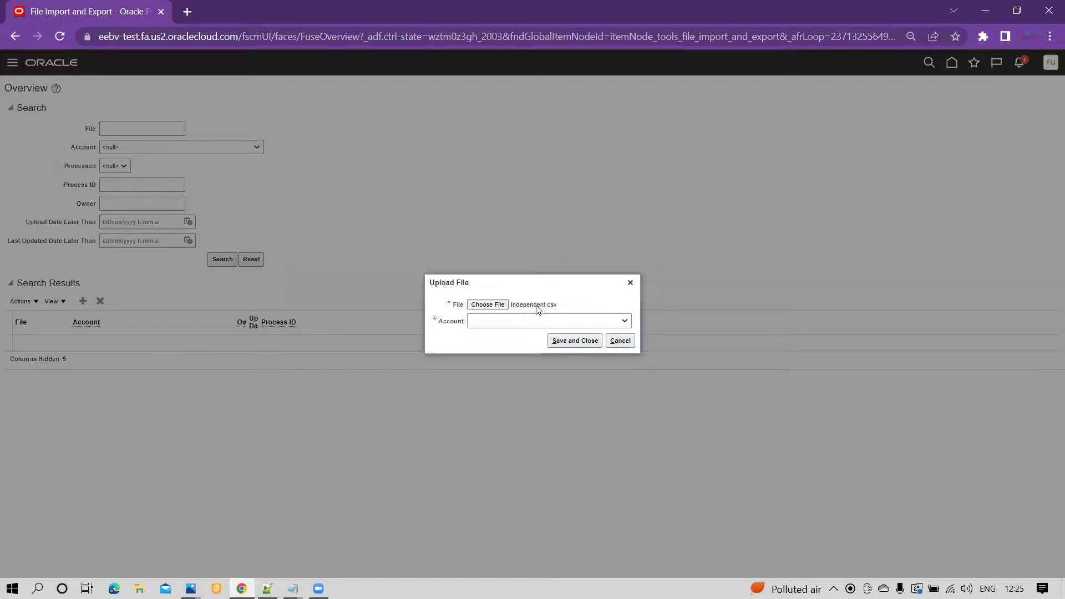
left_click(621, 324)
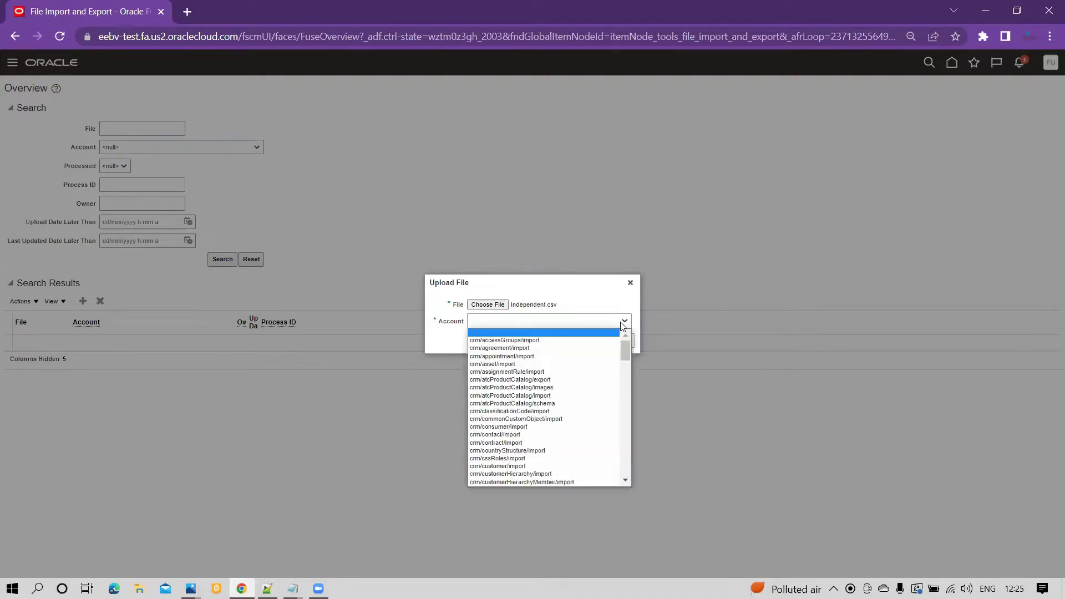
left_click_drag(626, 349, 632, 473)
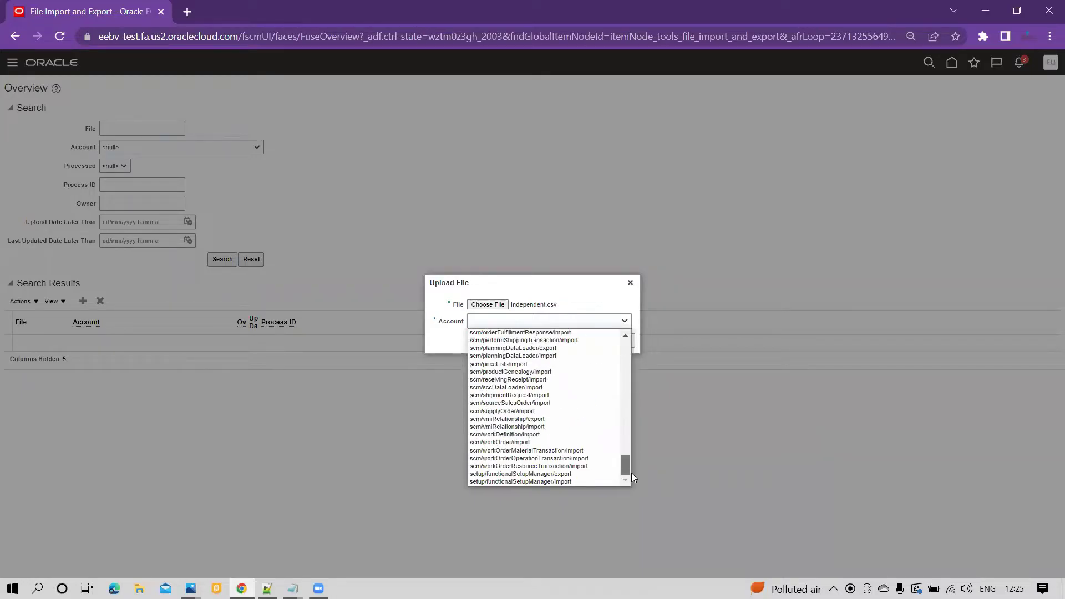
left_click(603, 480)
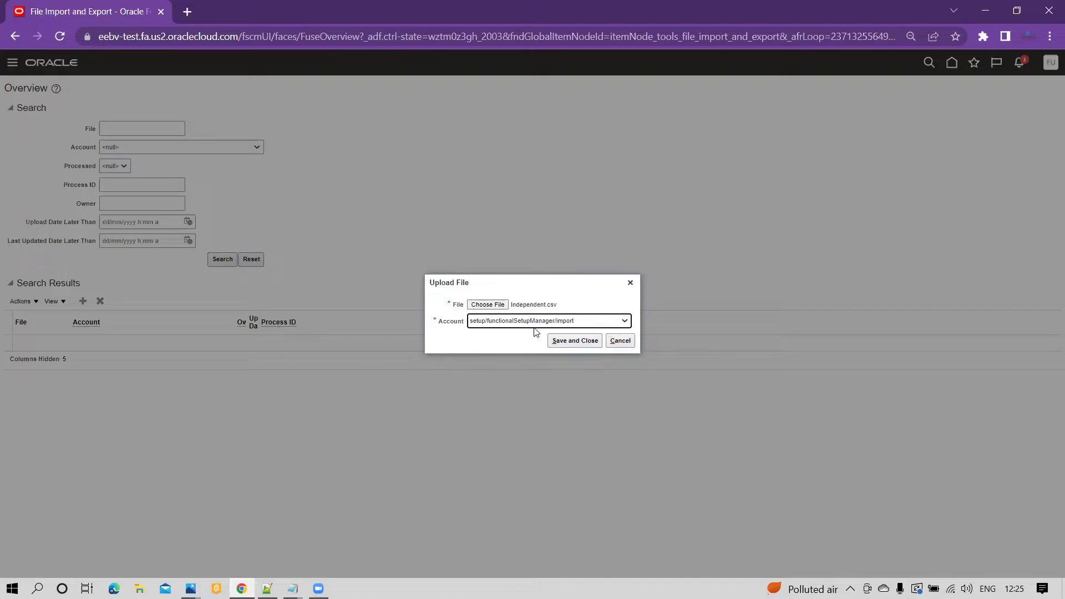
left_click(572, 342)
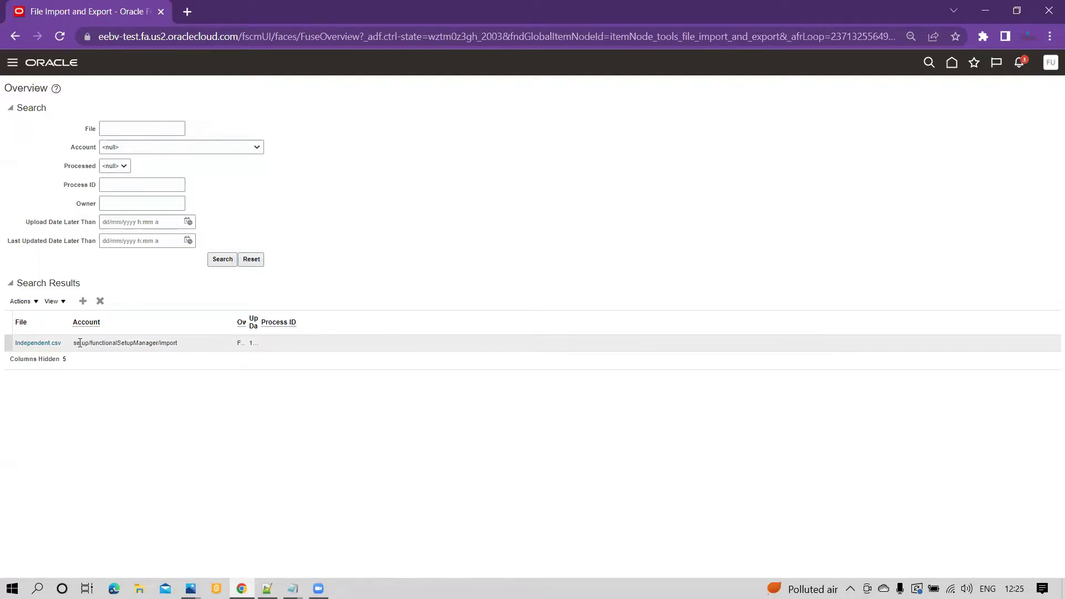
- Copy the account path setup/functionalSetupManager/import from the uploaded Independent.csv row
left_click(74, 342)
left_click_drag(75, 343, 177, 343)
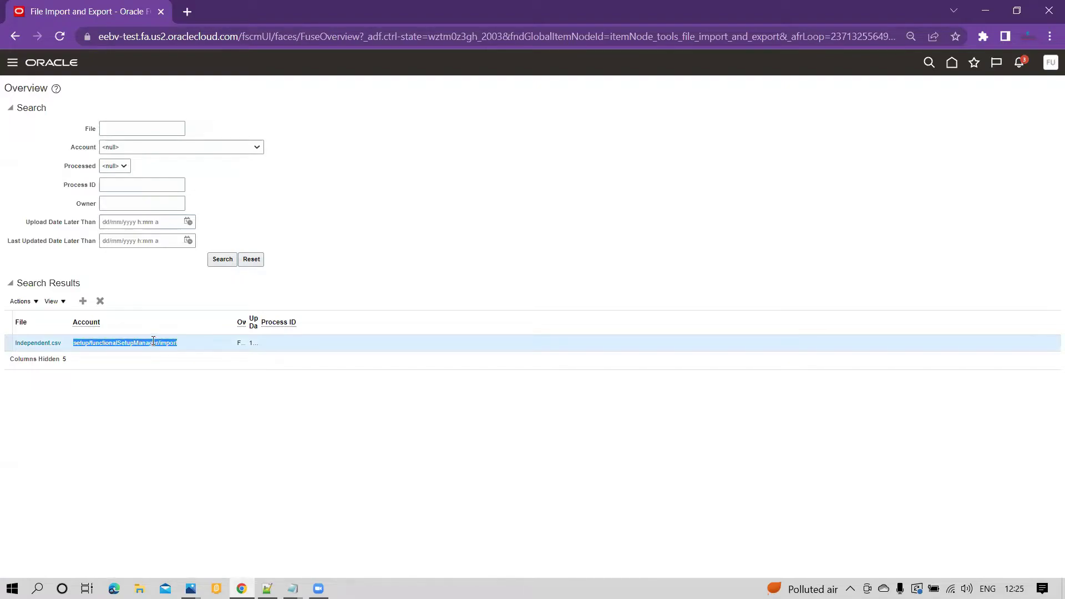
right_click(153, 342)
left_click(181, 352)
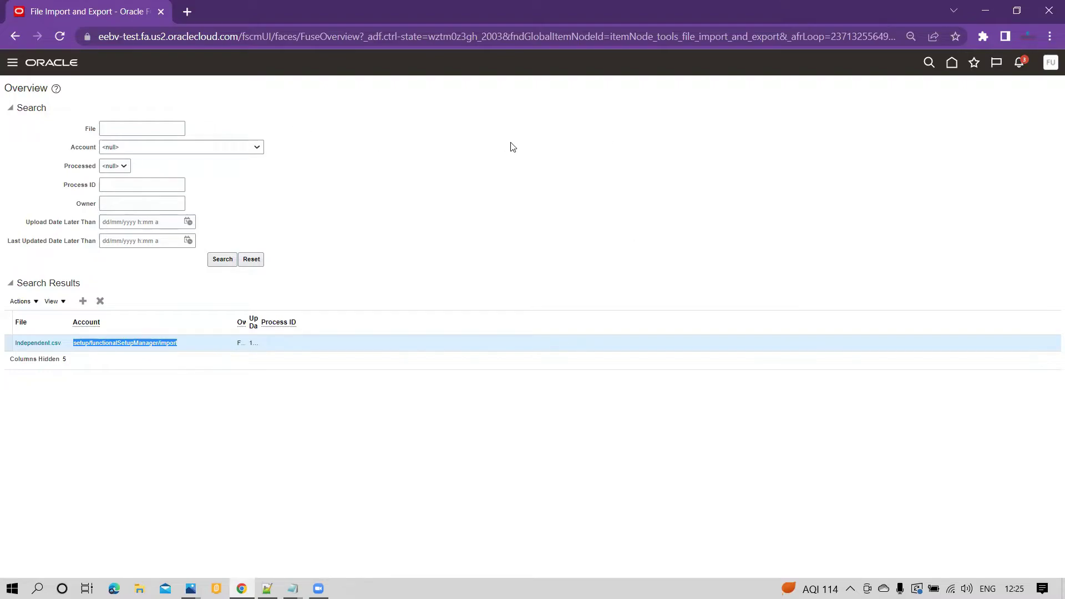
- Open Scheduled Processes under Tools and schedule a new job named ESS process for value set values upload
left_click(14, 65)
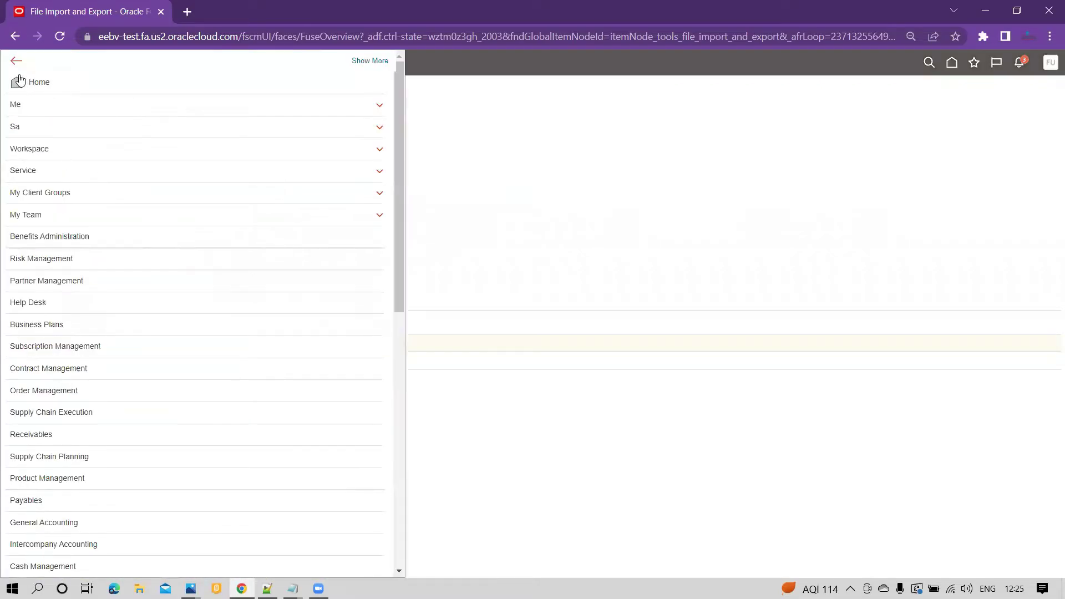
scroll(144, 394, "down", 9)
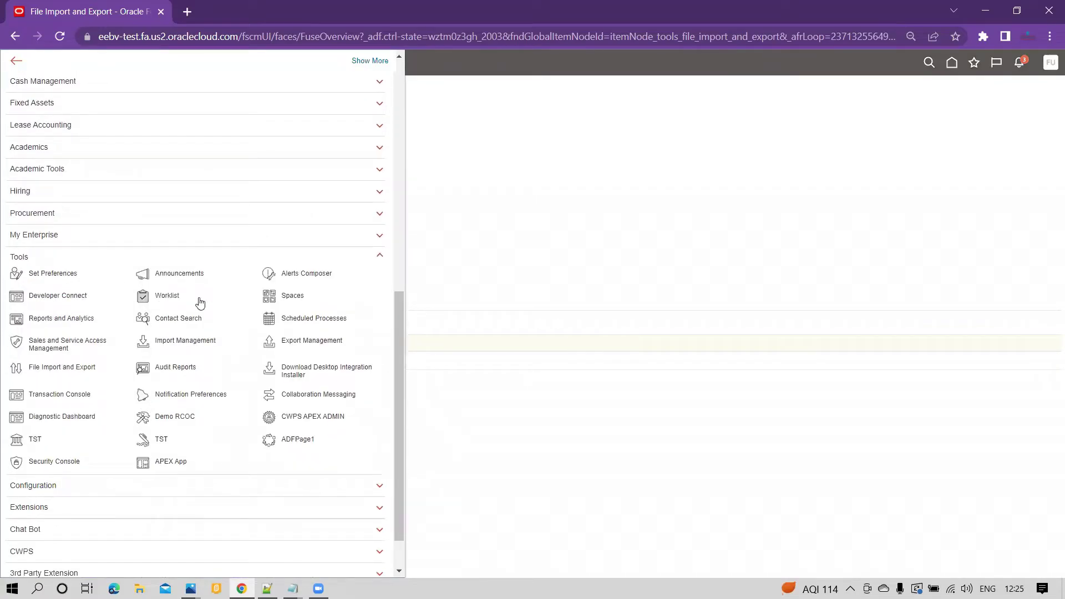
left_click(329, 325)
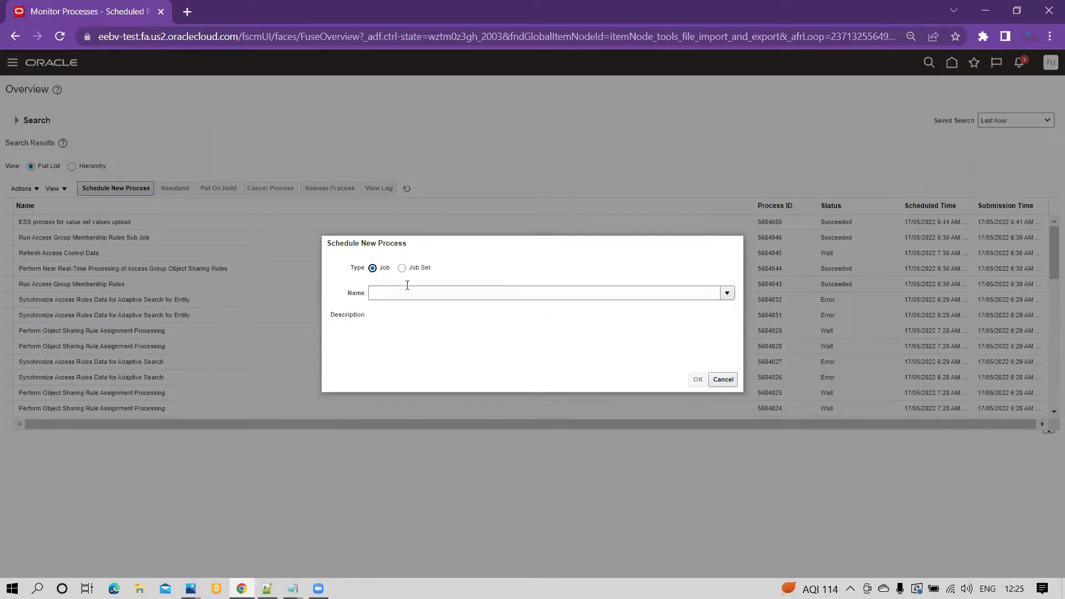
left_click(424, 292)
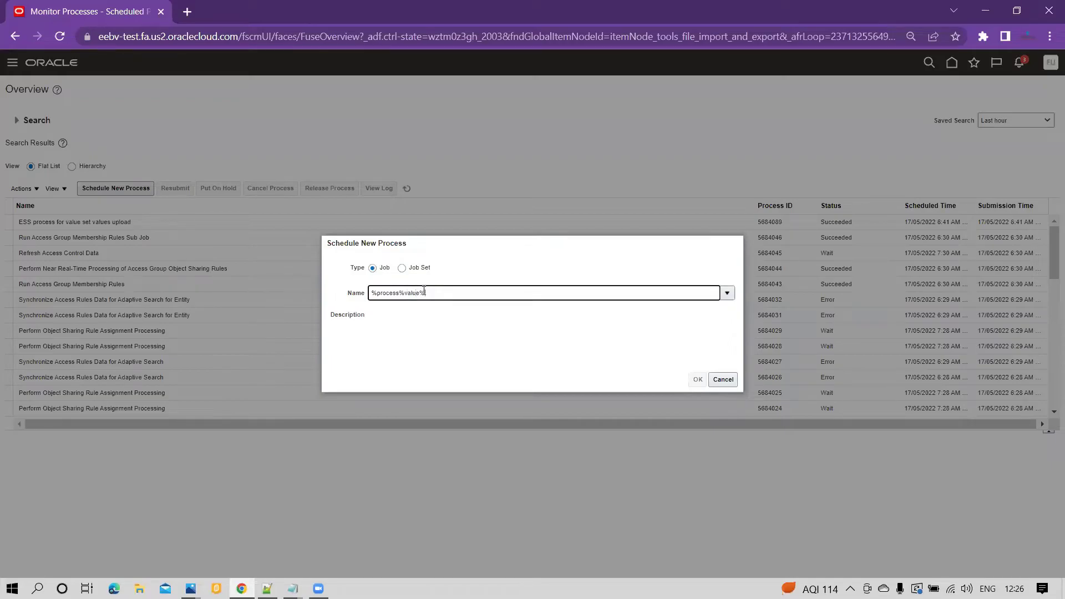
key("Tab")
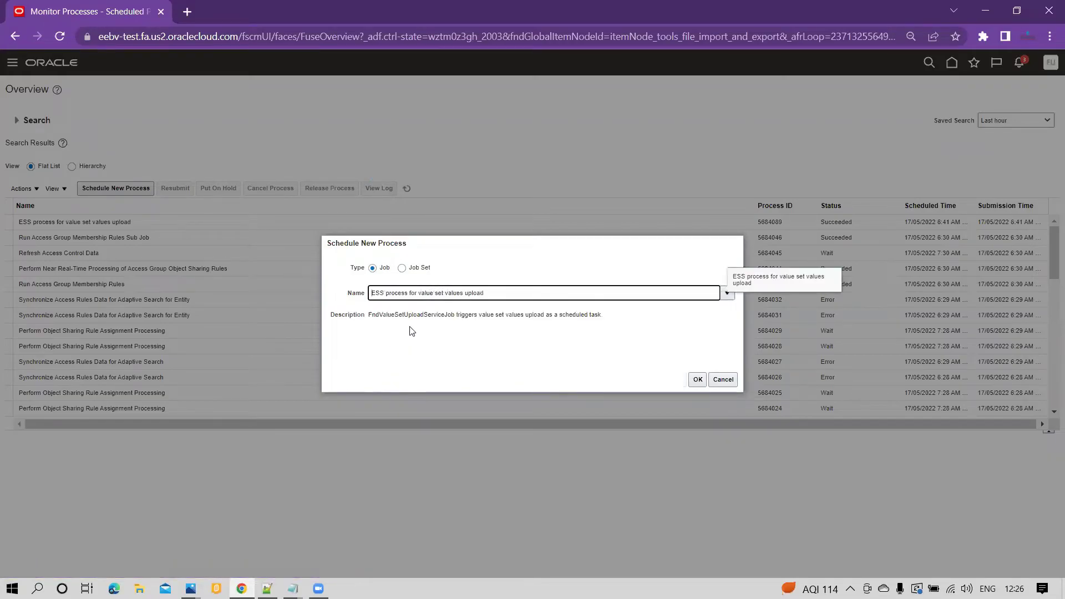
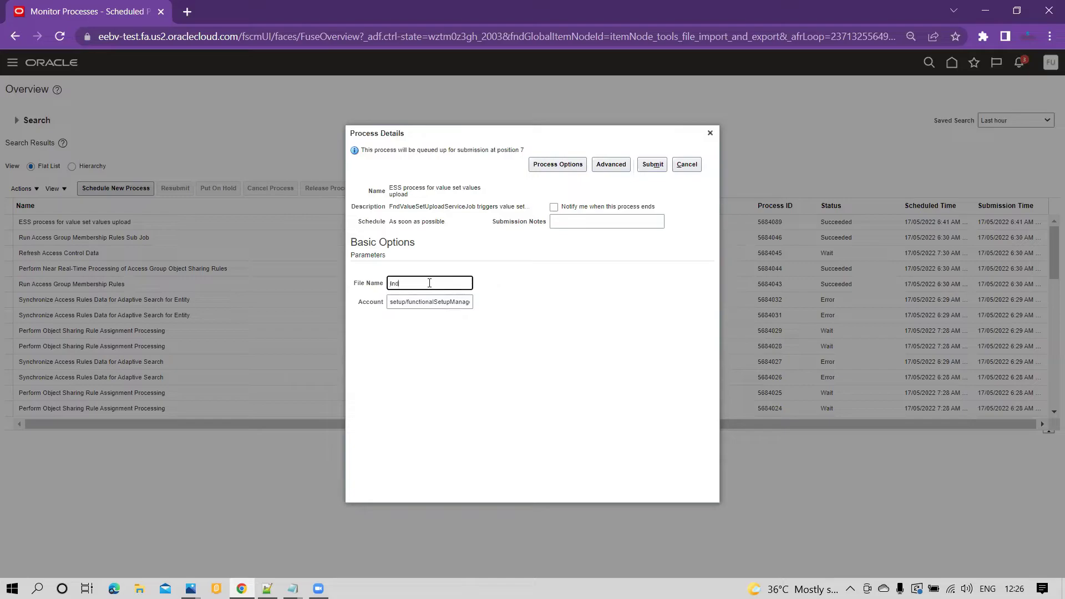
- Set the process parameters to file name Independent.csv and account setup/functionalSetupManager/import
type("pendent c")
key("ctrl+a")
left_click(411, 305)
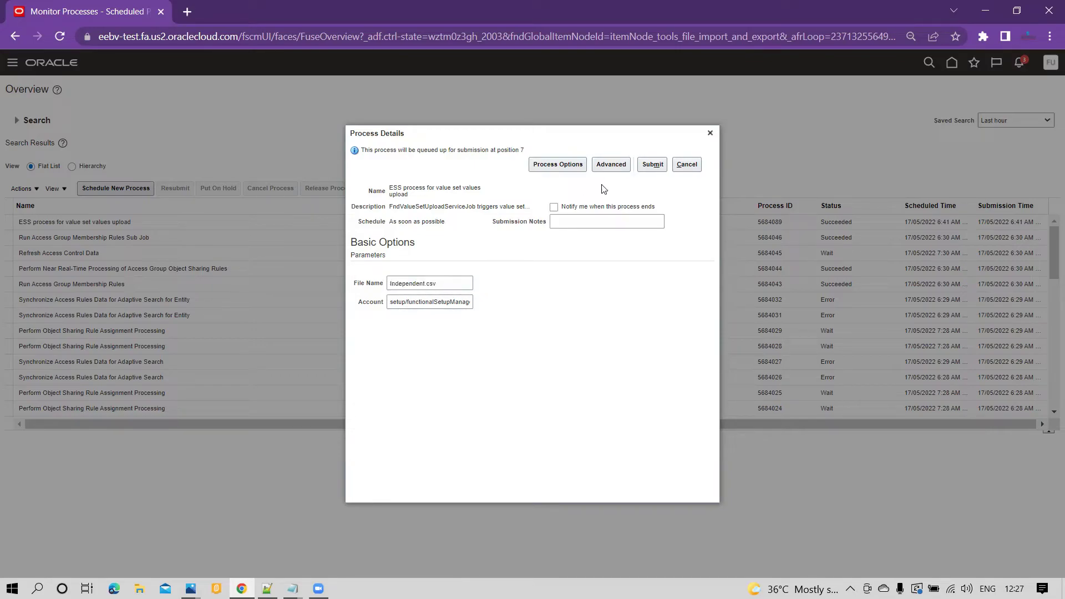
- Set the process to run once using a schedule in the advanced options, submit it and close its details
left_click(610, 167)
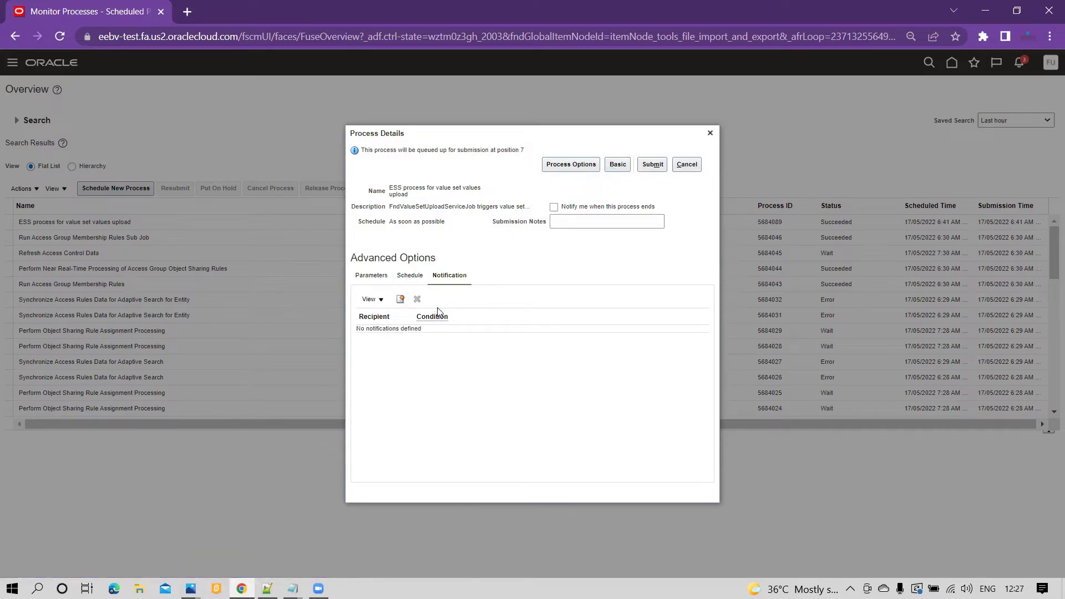
left_click(420, 277)
left_click(376, 321)
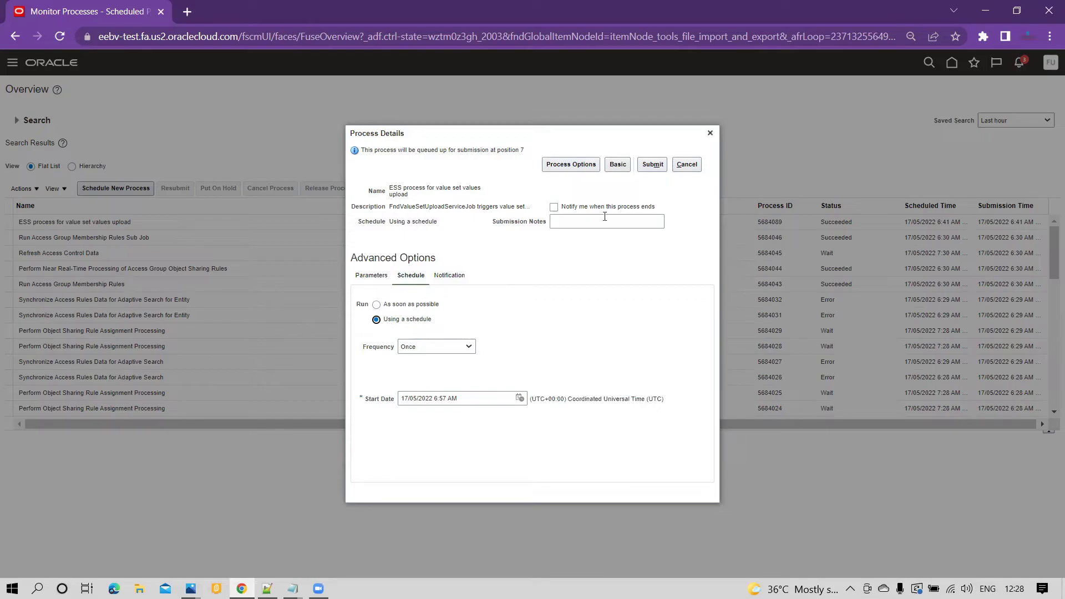
left_click(652, 165)
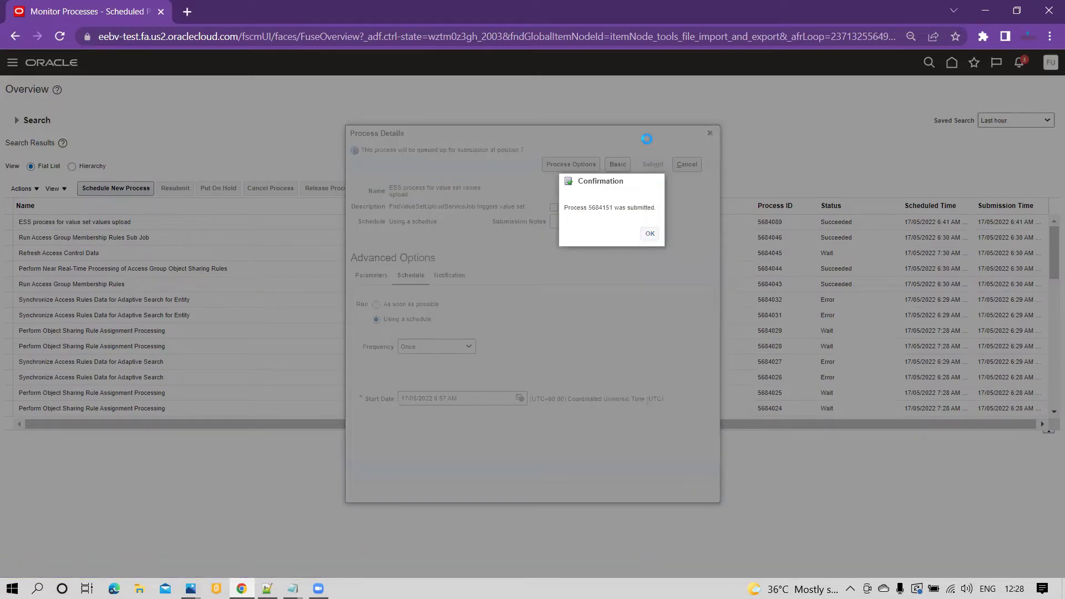
key("Return")
left_click(686, 165)
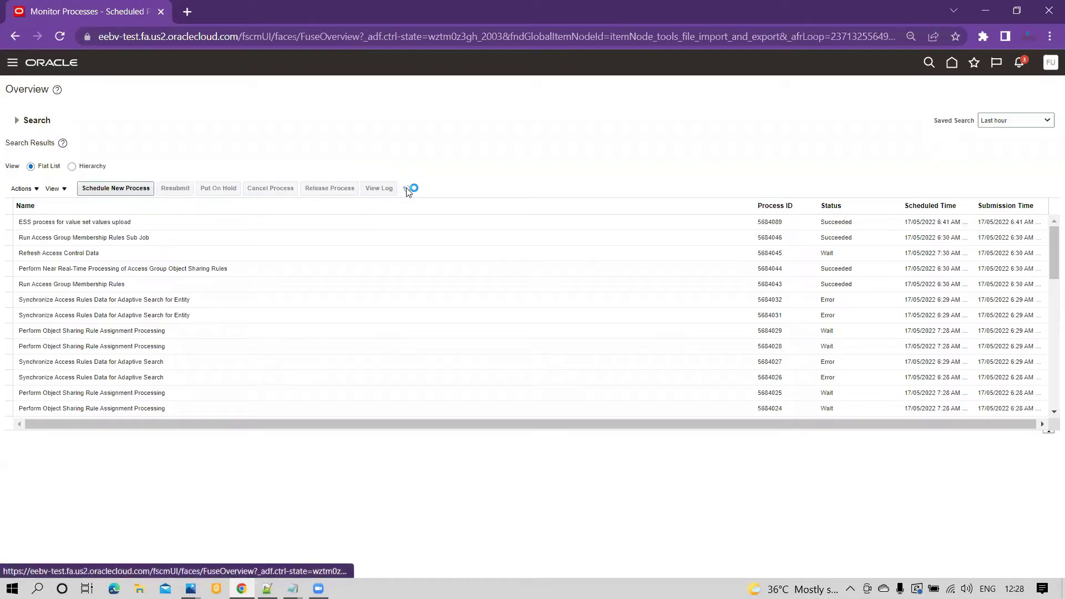
- Refresh the process list and open the log attachment of the newly submitted value set values upload process
left_click(408, 190)
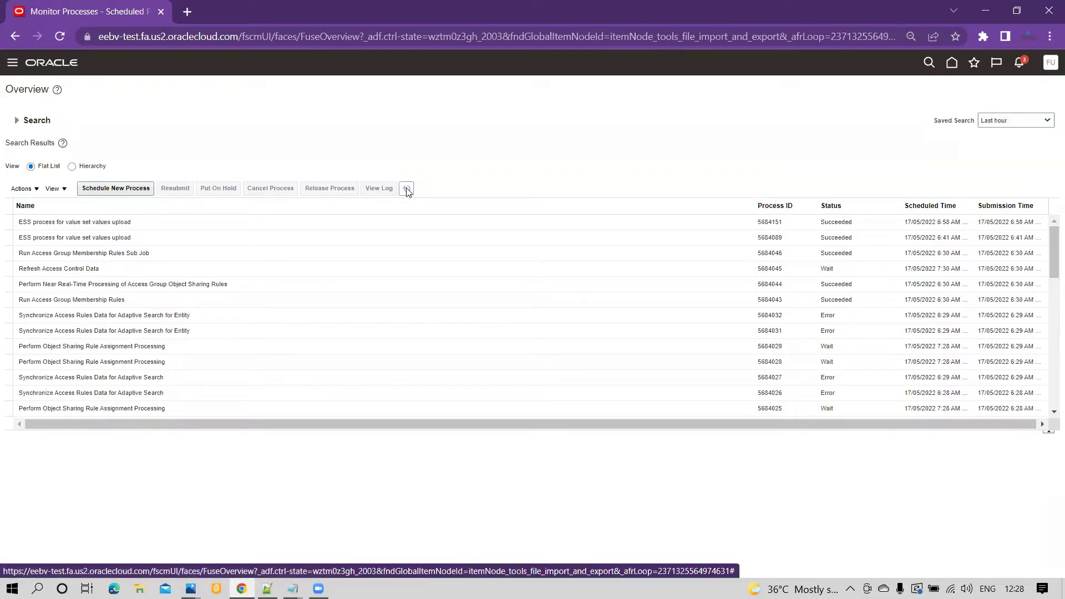
left_click(183, 224)
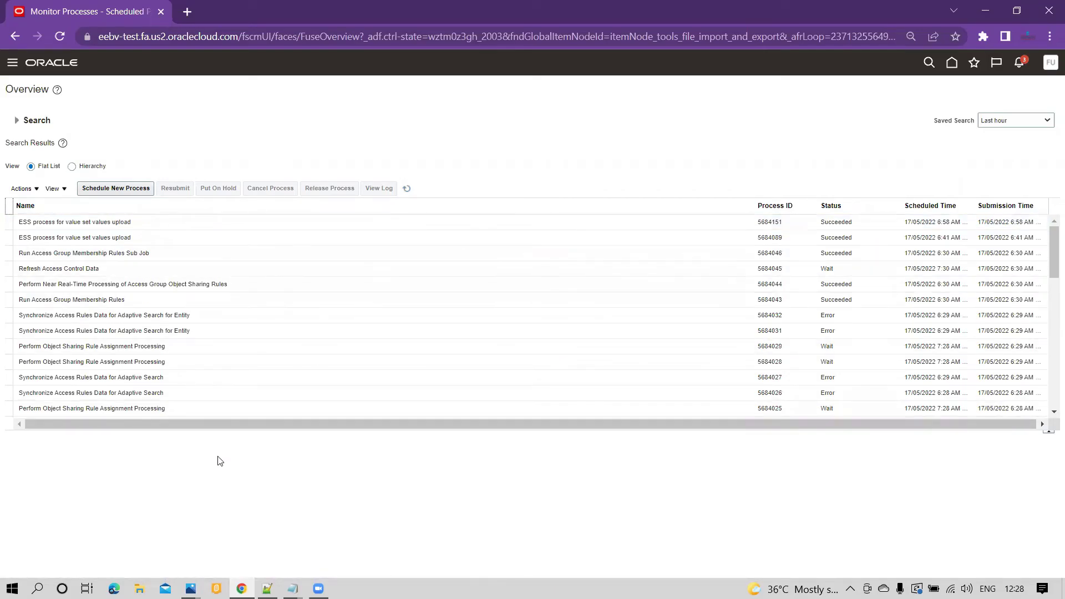
left_click(207, 222)
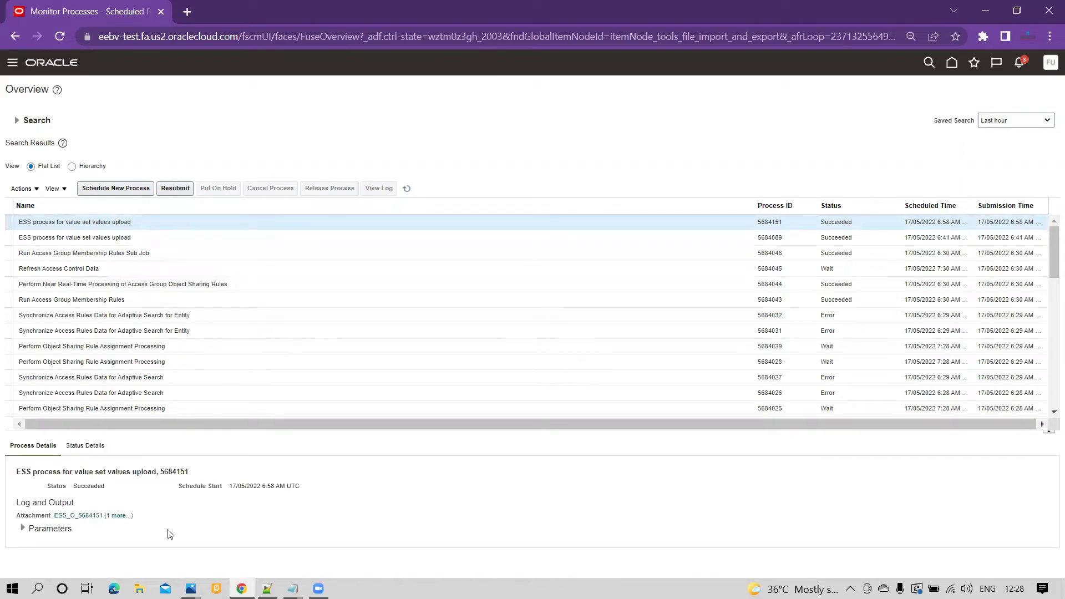
left_click(119, 516)
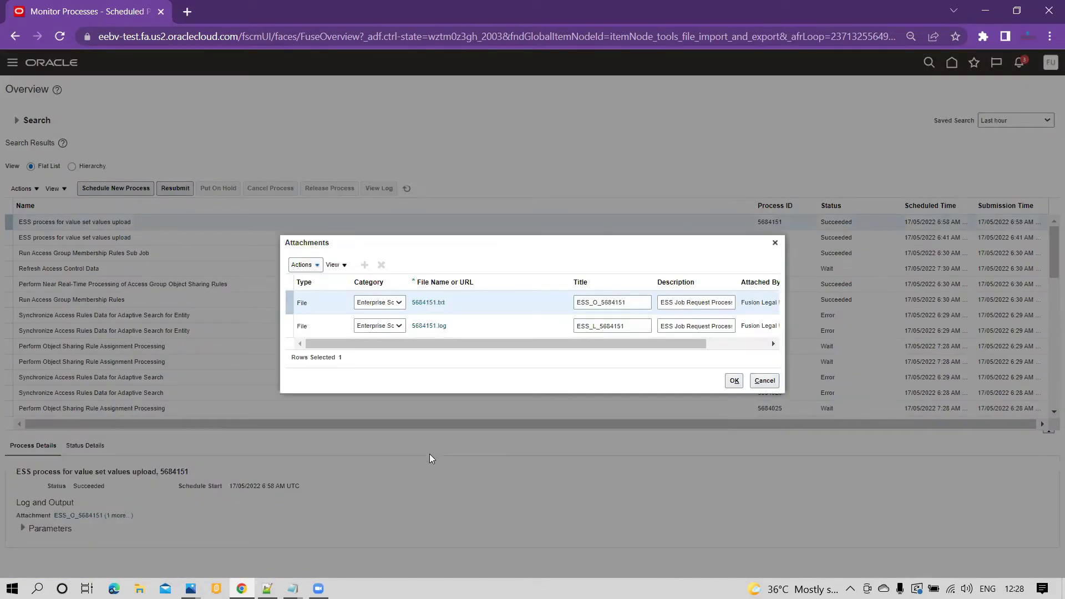
left_click(438, 327)
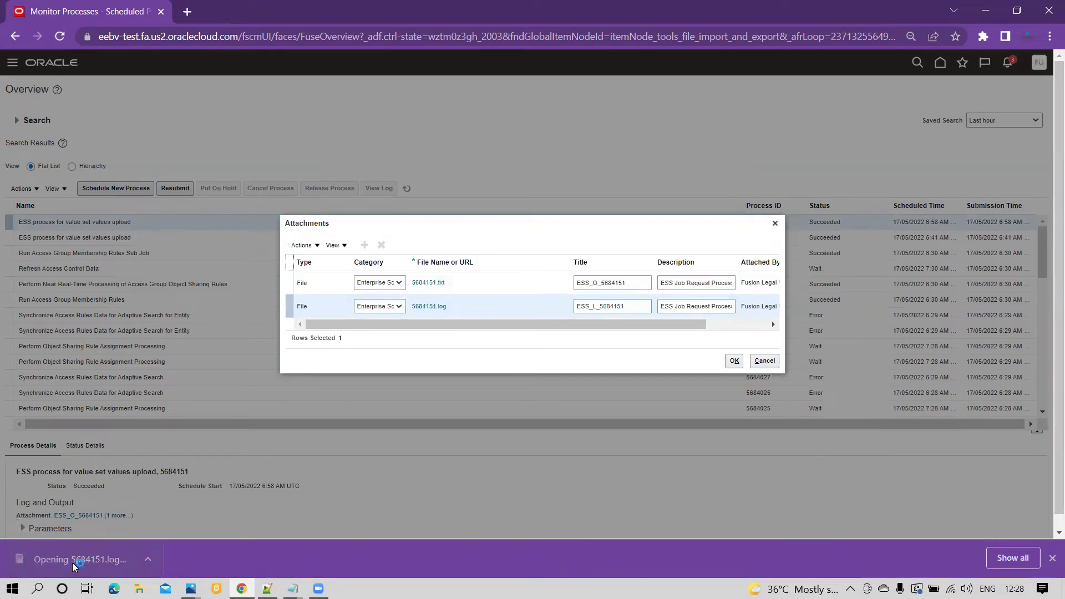
- Examine the Data Upload Summary row counts in the log, and close the log and the attachments list
scroll(560, 444, "down", 1)
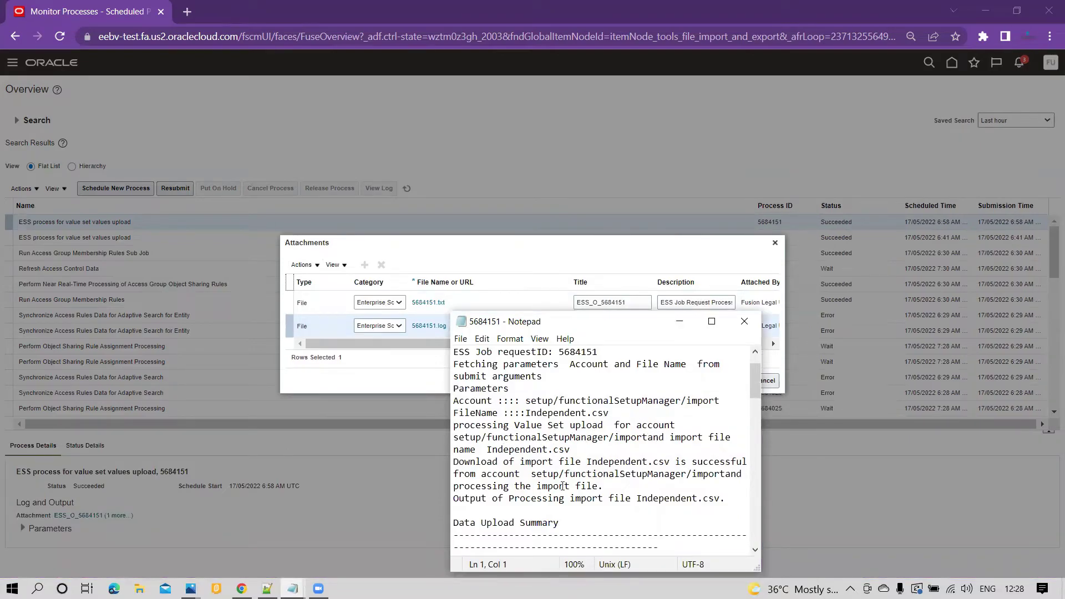
scroll(657, 426, "down", 5)
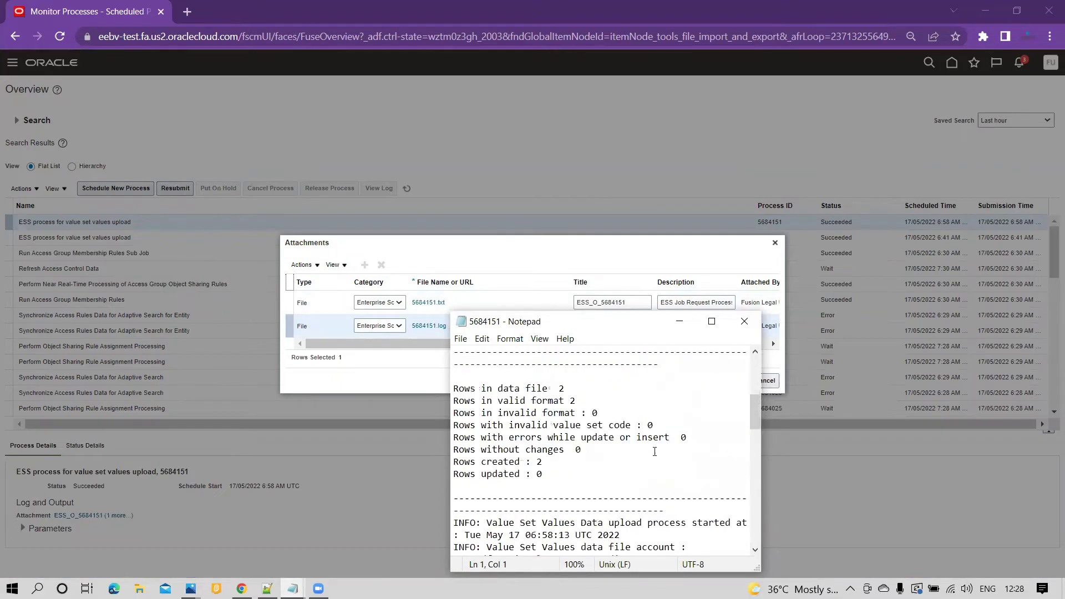
left_click_drag(455, 387, 576, 386)
left_click_drag(486, 399, 575, 399)
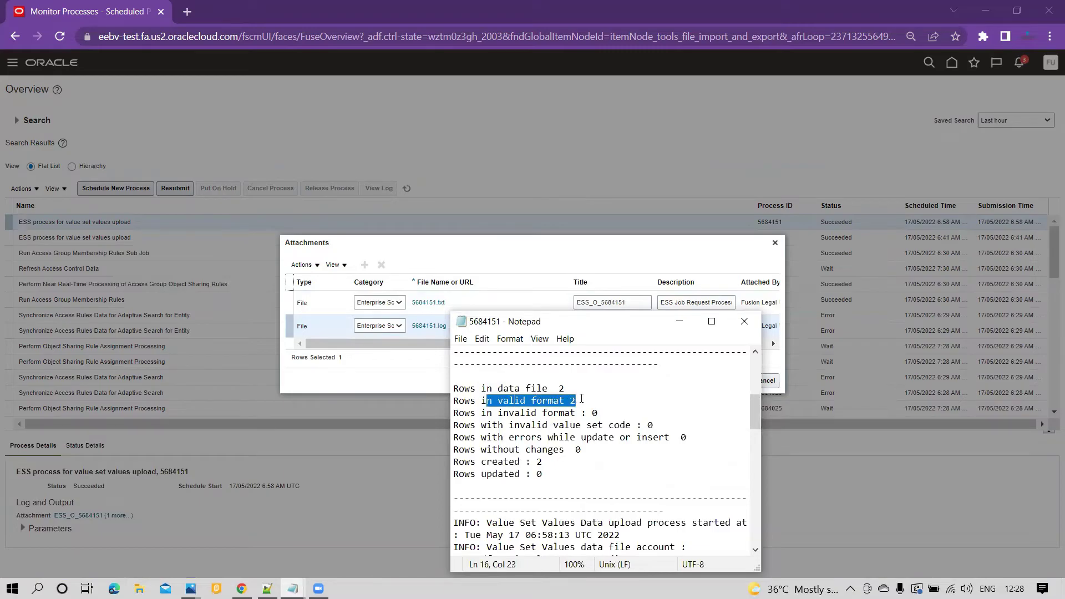
left_click_drag(464, 460, 454, 462)
left_click_drag(581, 449, 459, 387)
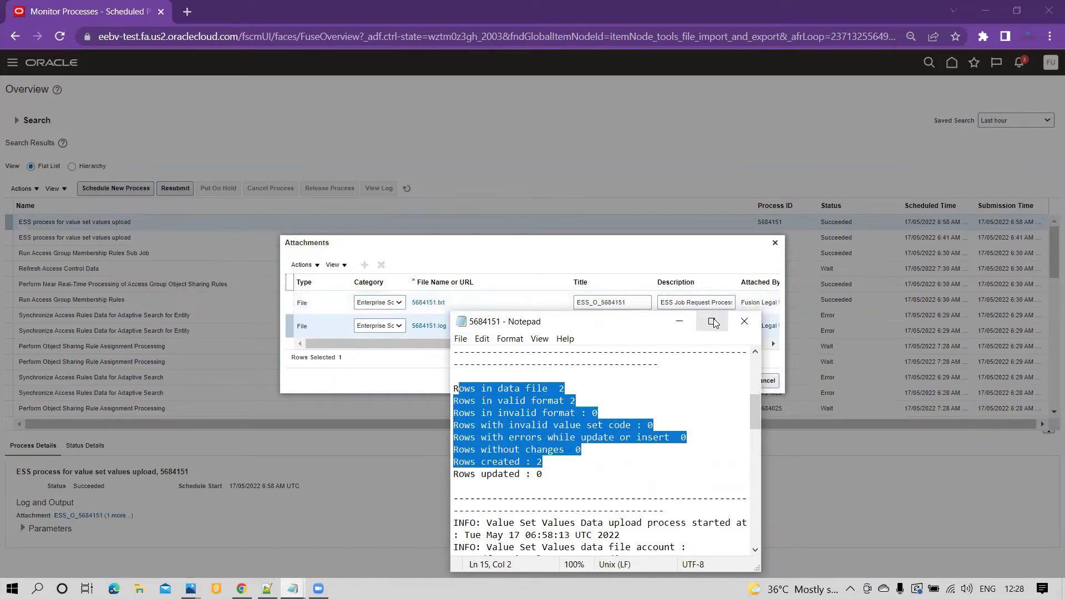
left_click(744, 321)
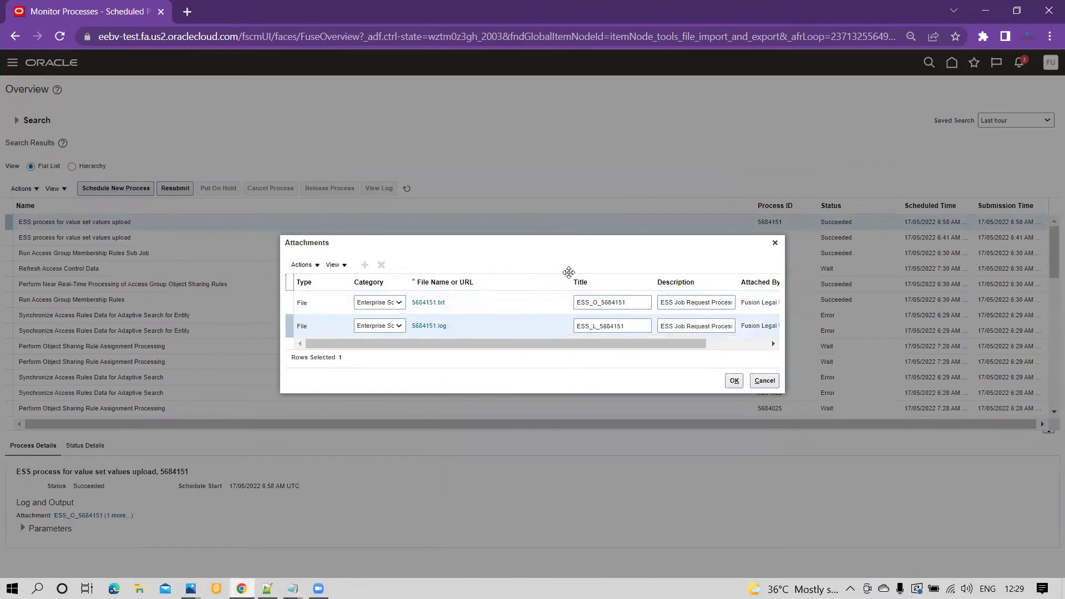
left_click(775, 242)
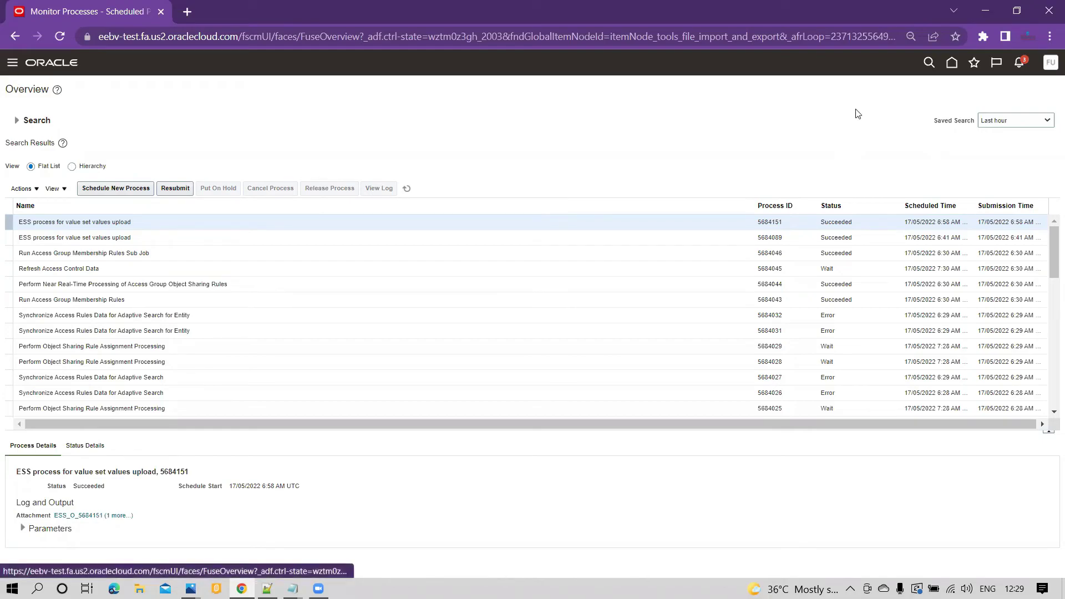
- Return to the home page, open Setup and Maintenance and bring up the task search
left_click(956, 86)
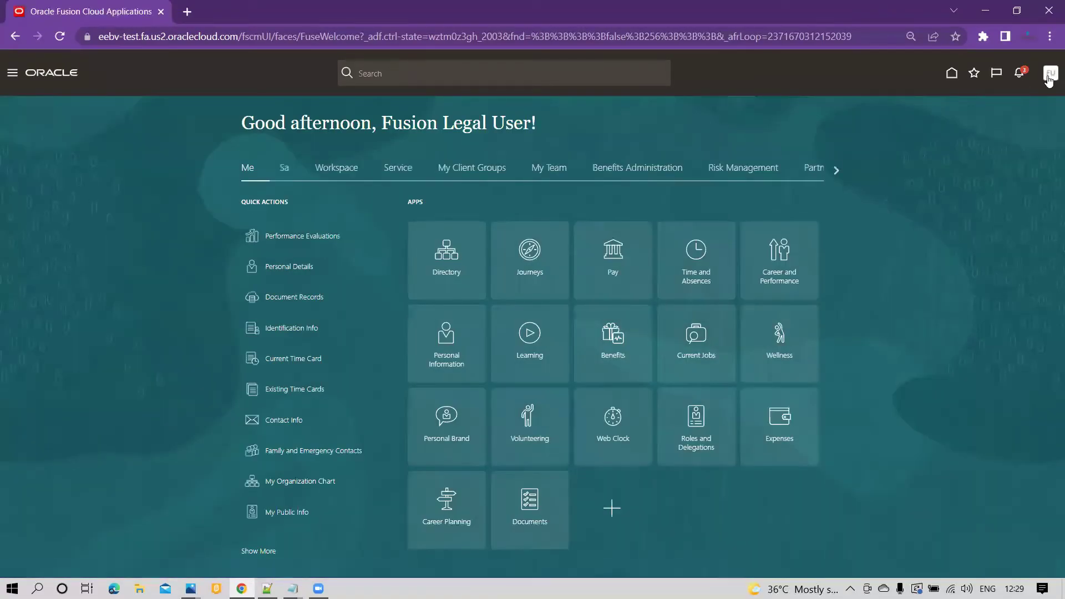
left_click(1050, 75)
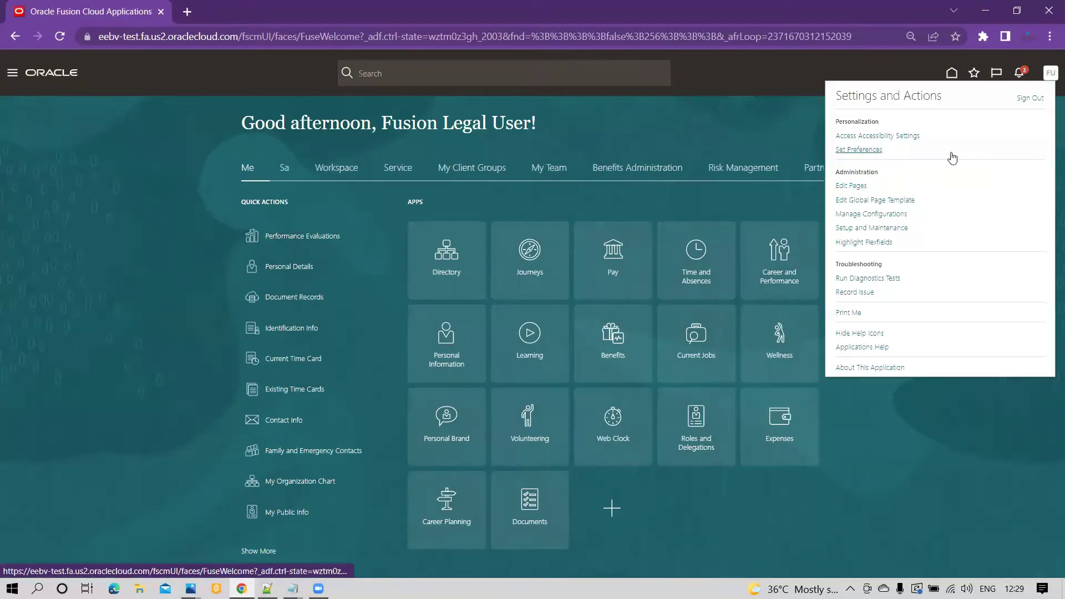
left_click(888, 228)
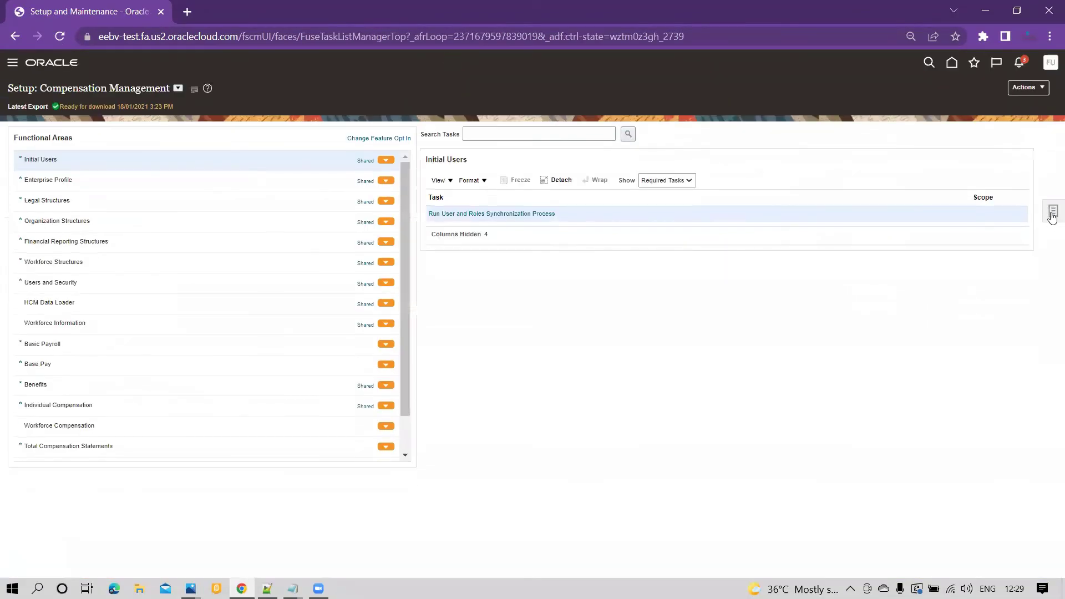
left_click(907, 211)
- Search the setup tasks for Manage%value%Sets% and open the Manage Value Sets task
left_click(284, 126)
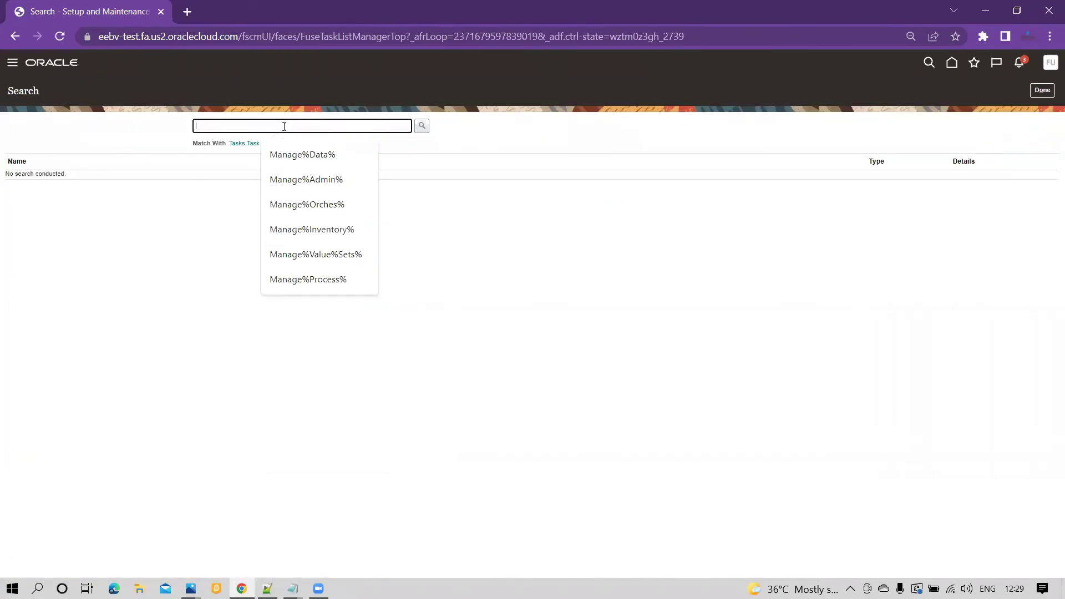
type("Manage%value%Sets%")
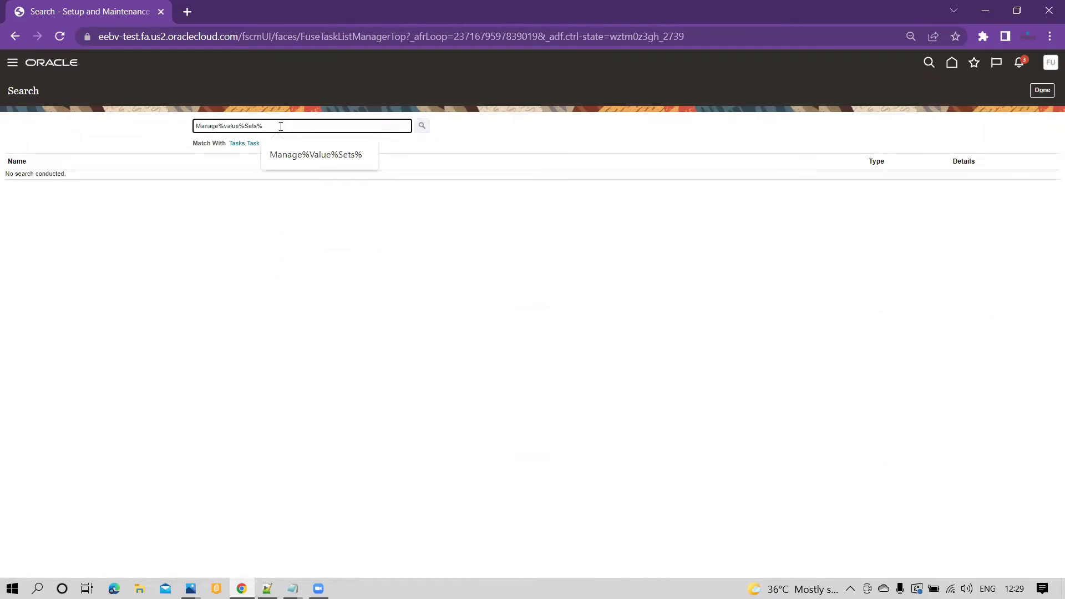
key("Return")
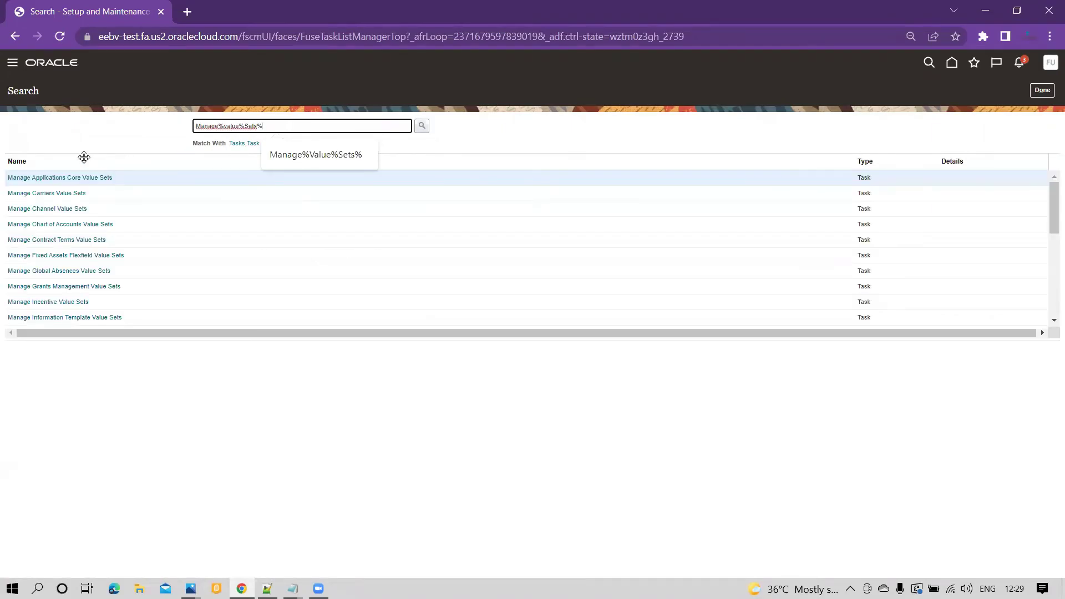
scroll(79, 244, "down", 3)
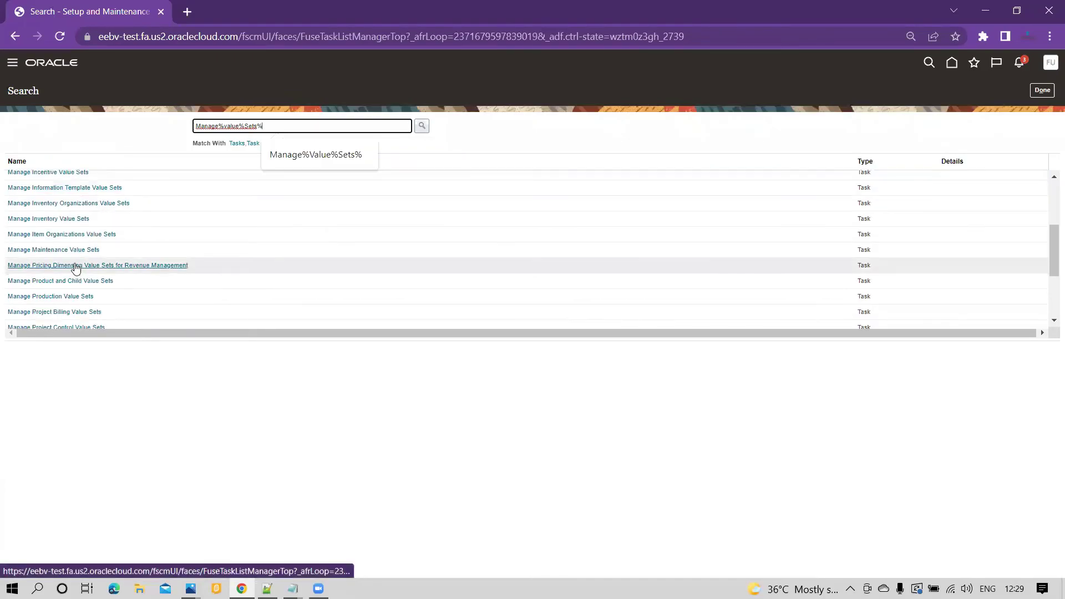
scroll(72, 267, "down", 5)
scroll(44, 286, "down", 3)
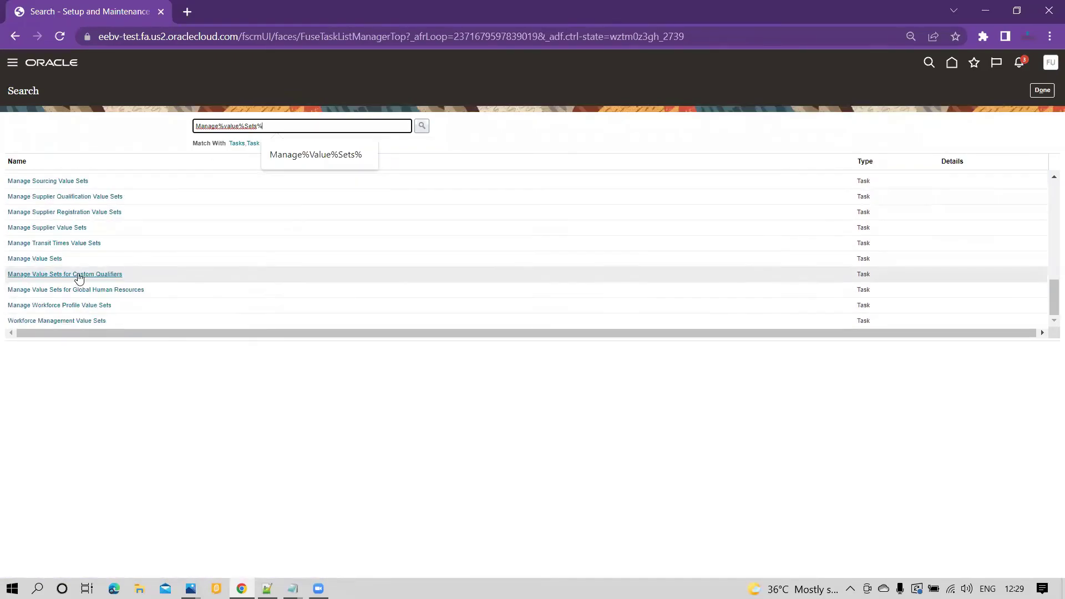
left_click(35, 259)
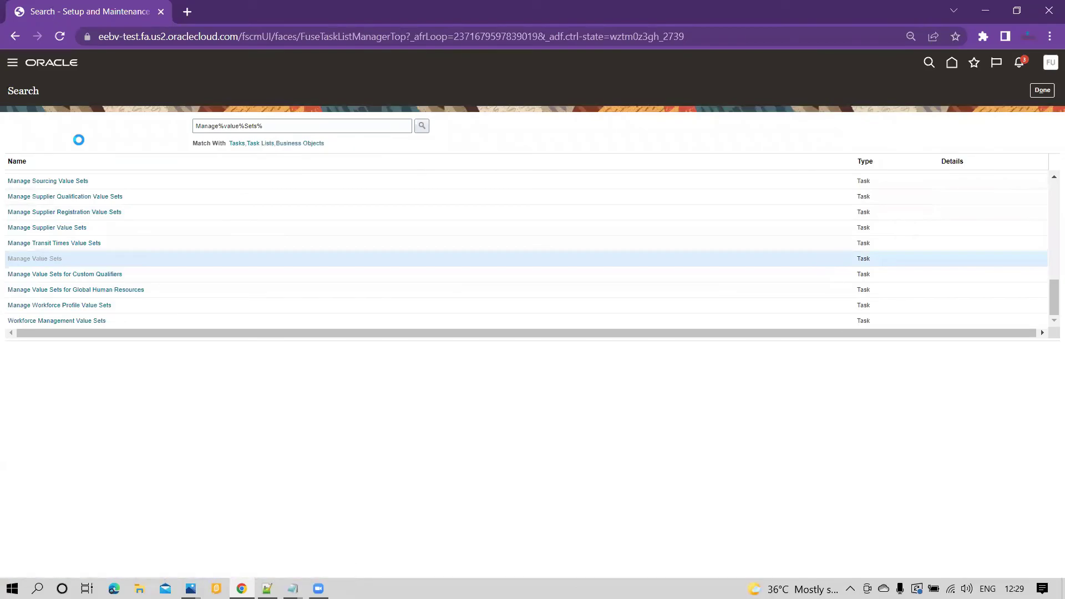
- Find the value set with code Independent1 and list all of its values
left_click(118, 138)
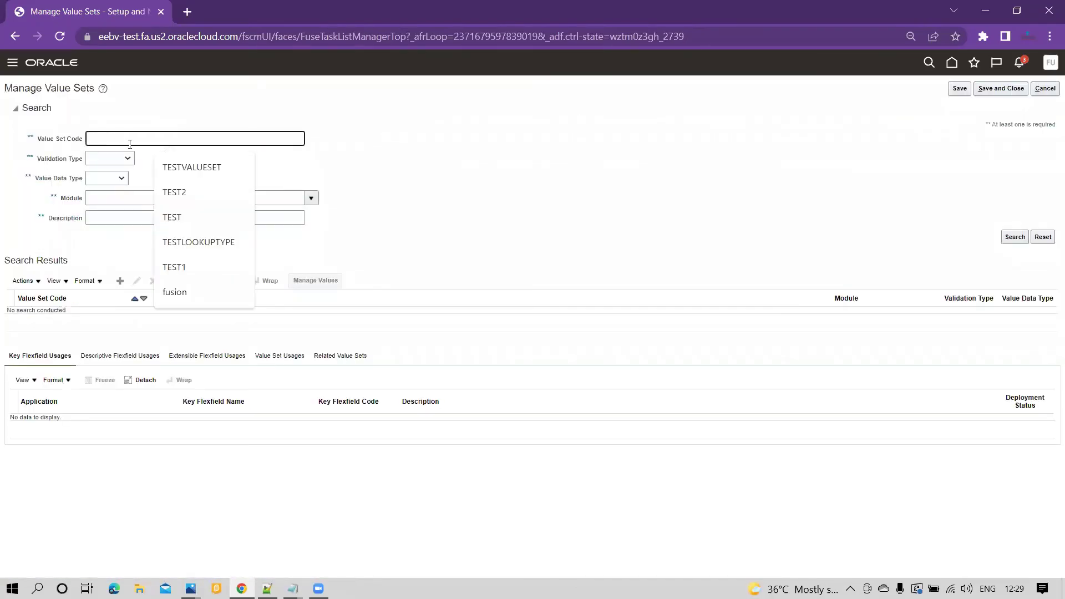
type("Independent1")
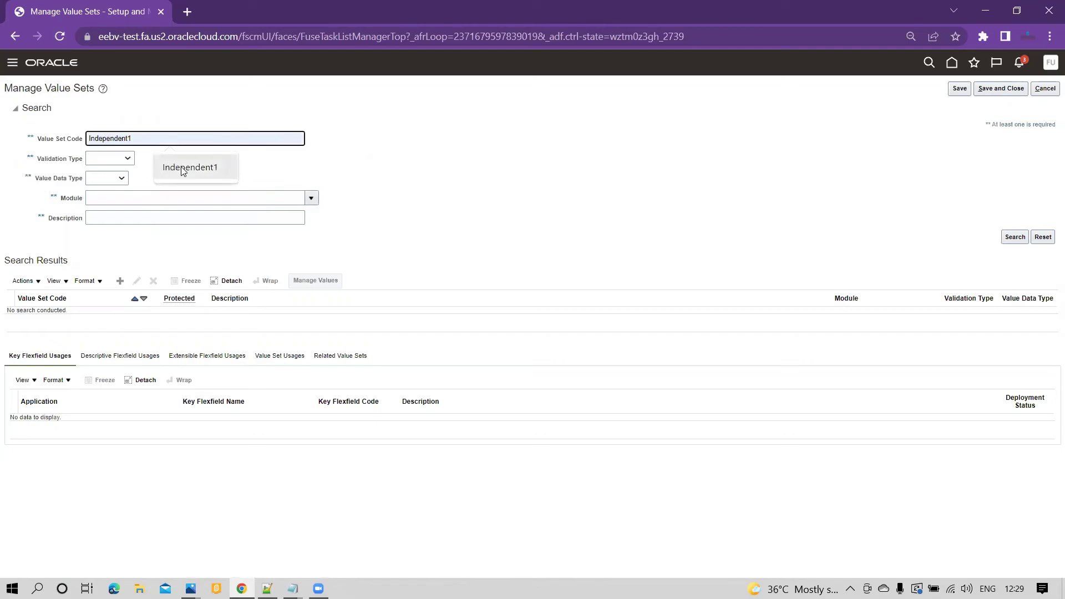
left_click(181, 167)
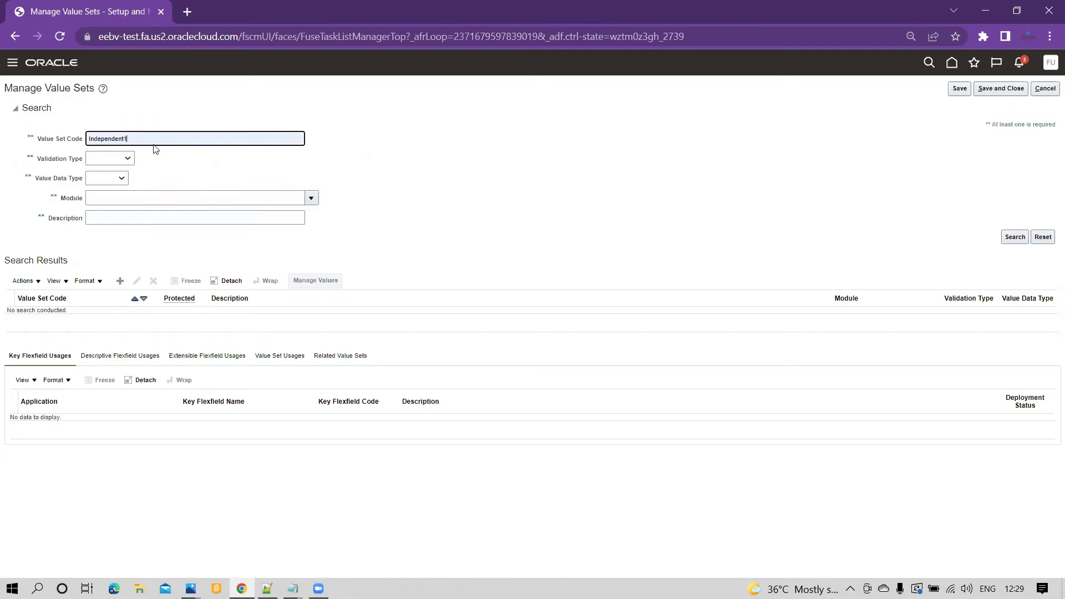
left_click(1015, 237)
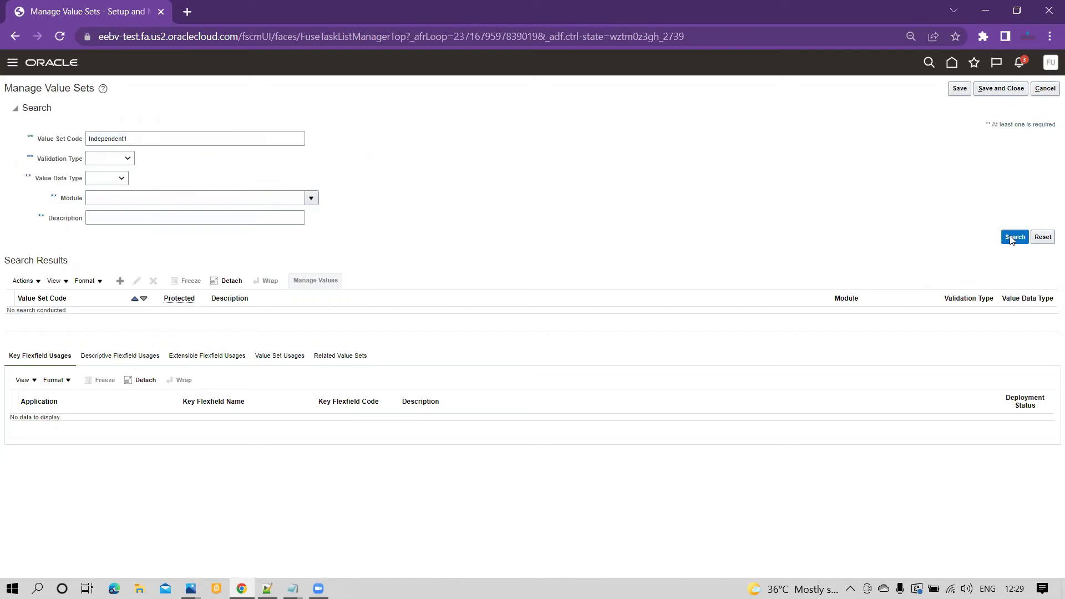
left_click(335, 281)
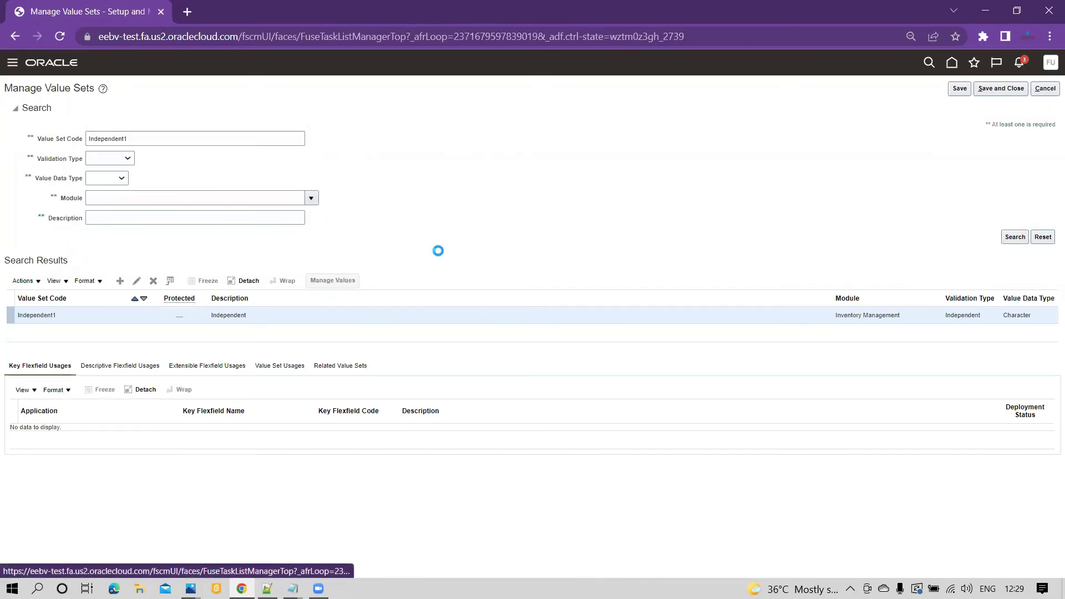
left_click(1015, 198)
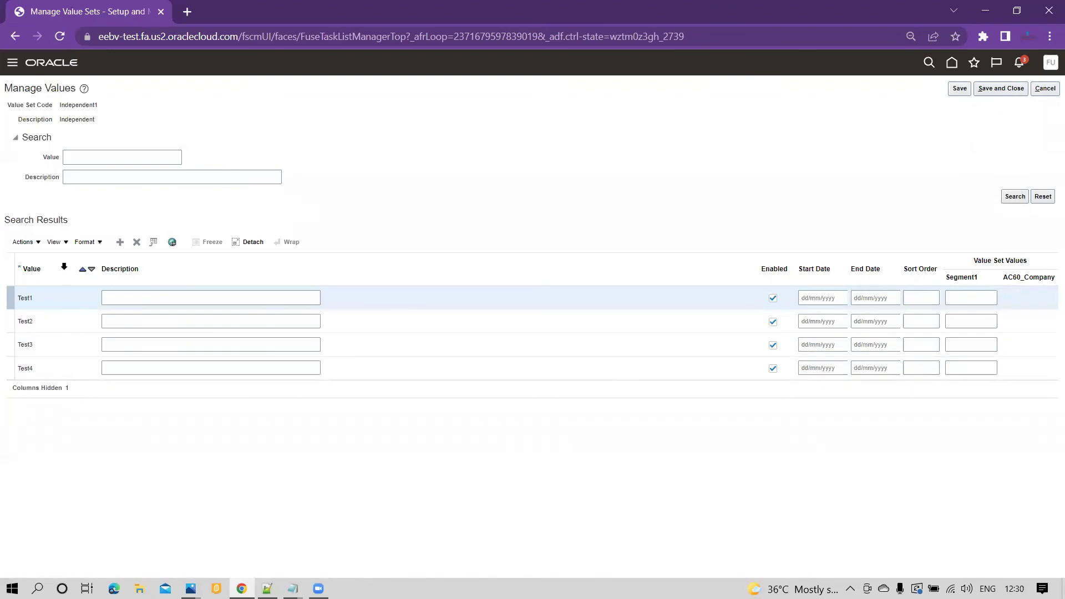
- Save and close the Independent1 values and view the import actions offered for value sets
left_click(999, 90)
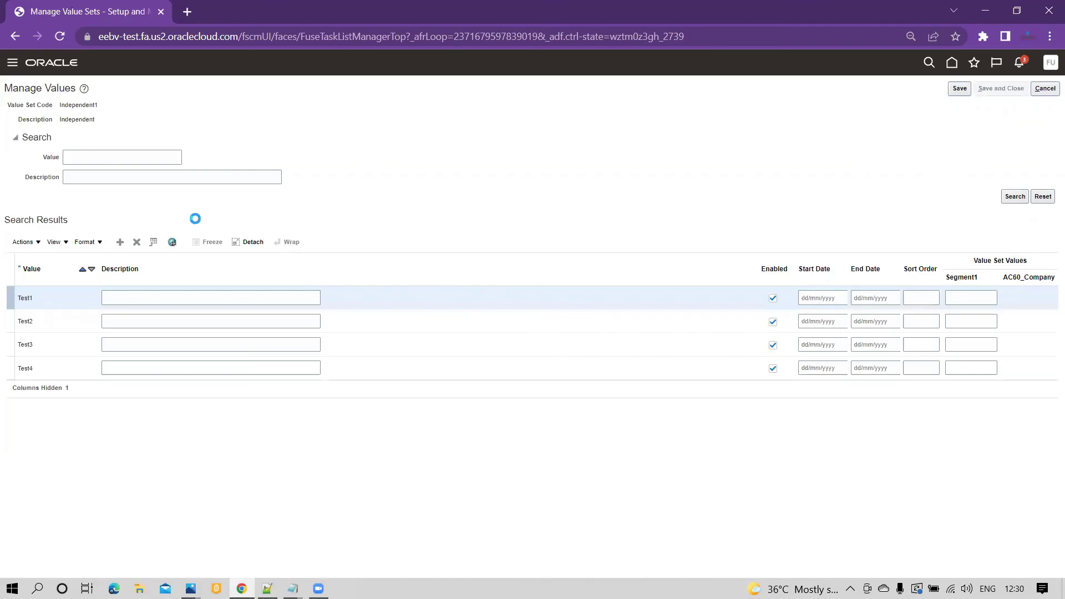
left_click(36, 284)
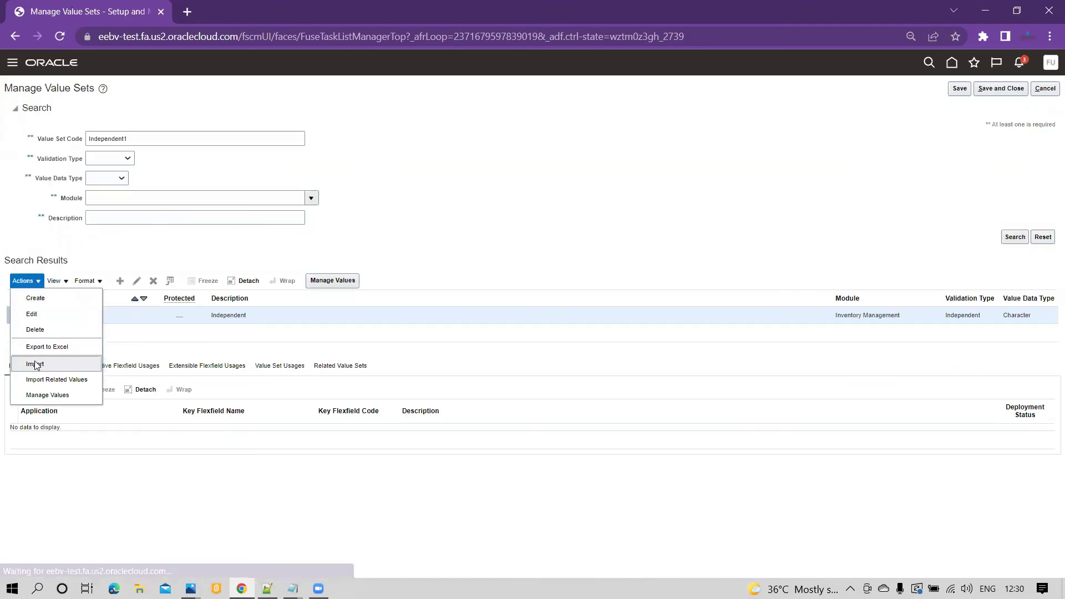
left_click(578, 216)
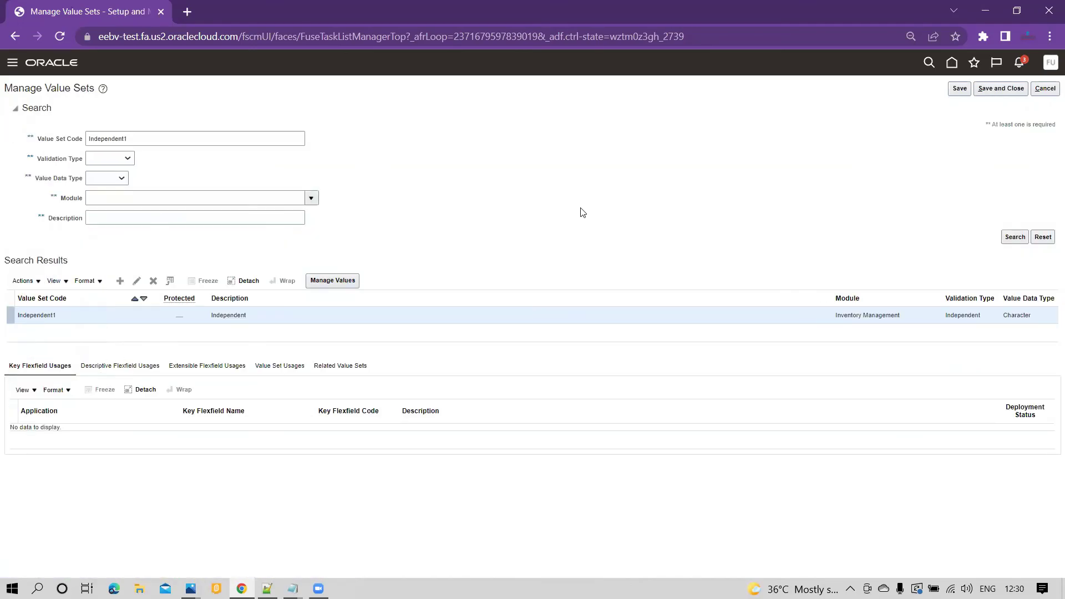